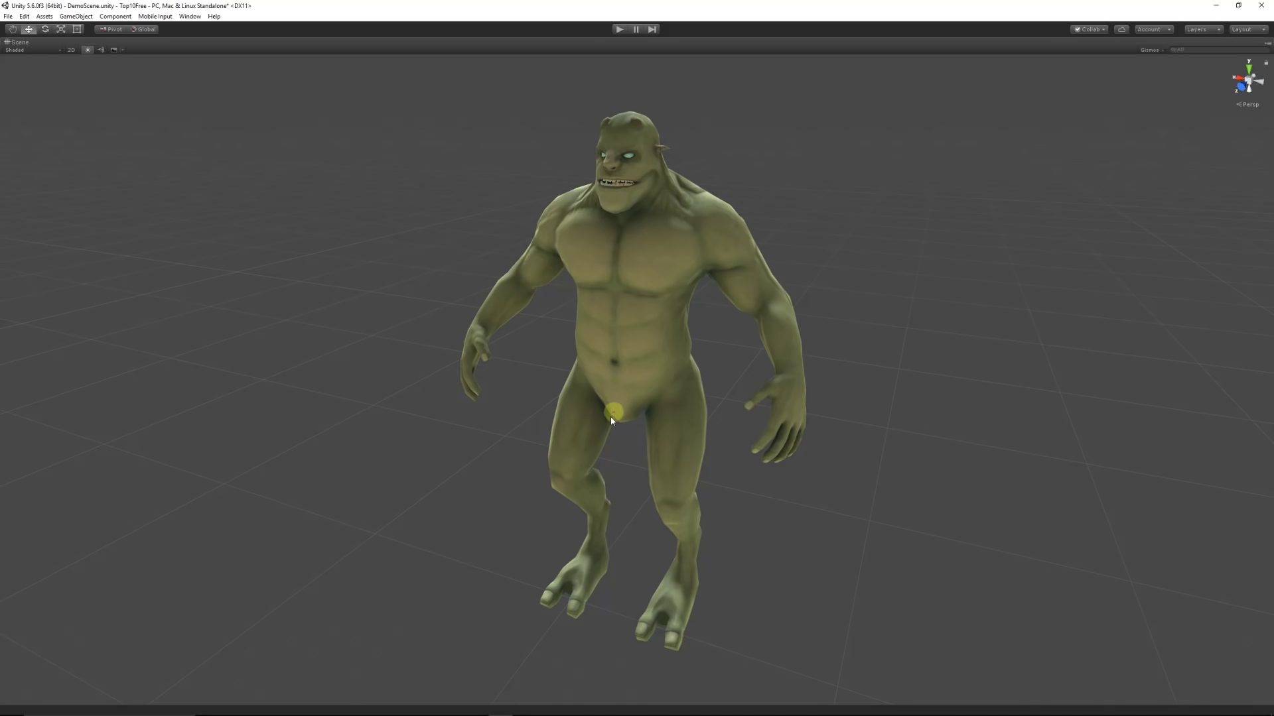
Select and orbit the Monster orc, restore the editor layout, and expand its Texture folder
left_click(633, 333)
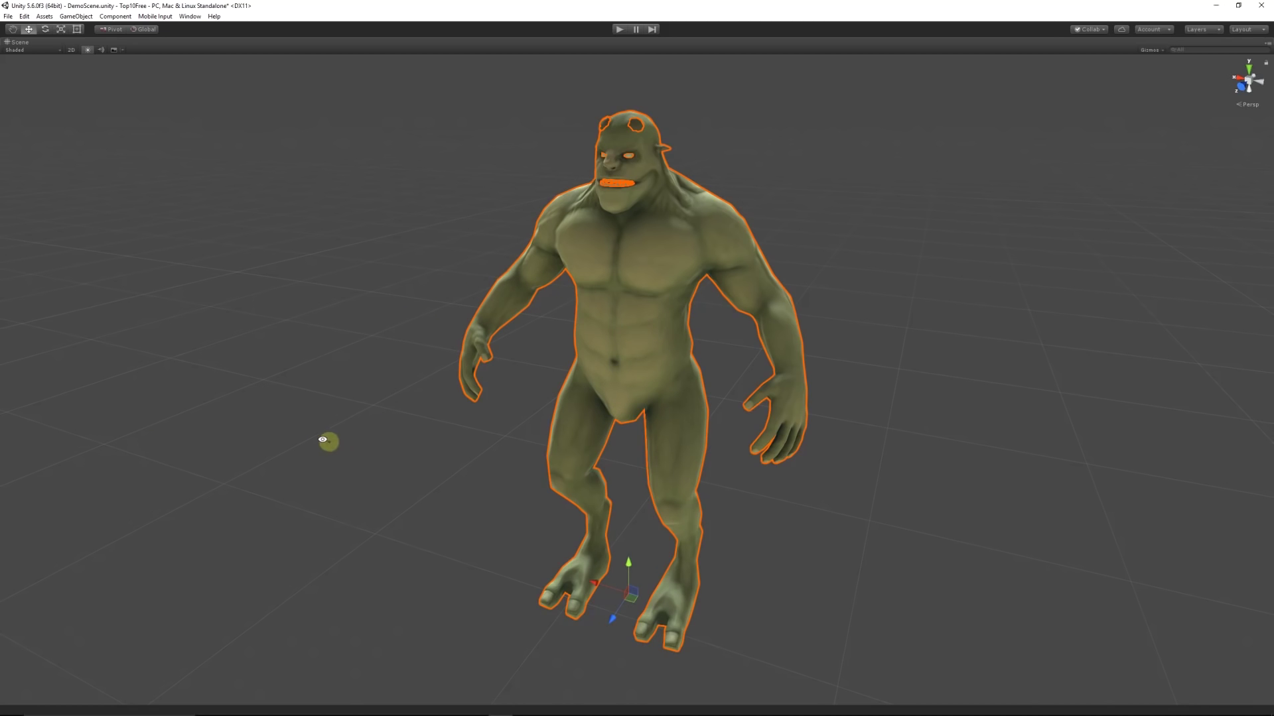
mouse_move(368, 410)
left_mouse_down()
mouse_move(596, 371)
mouse_move(391, 426)
left_mouse_up()
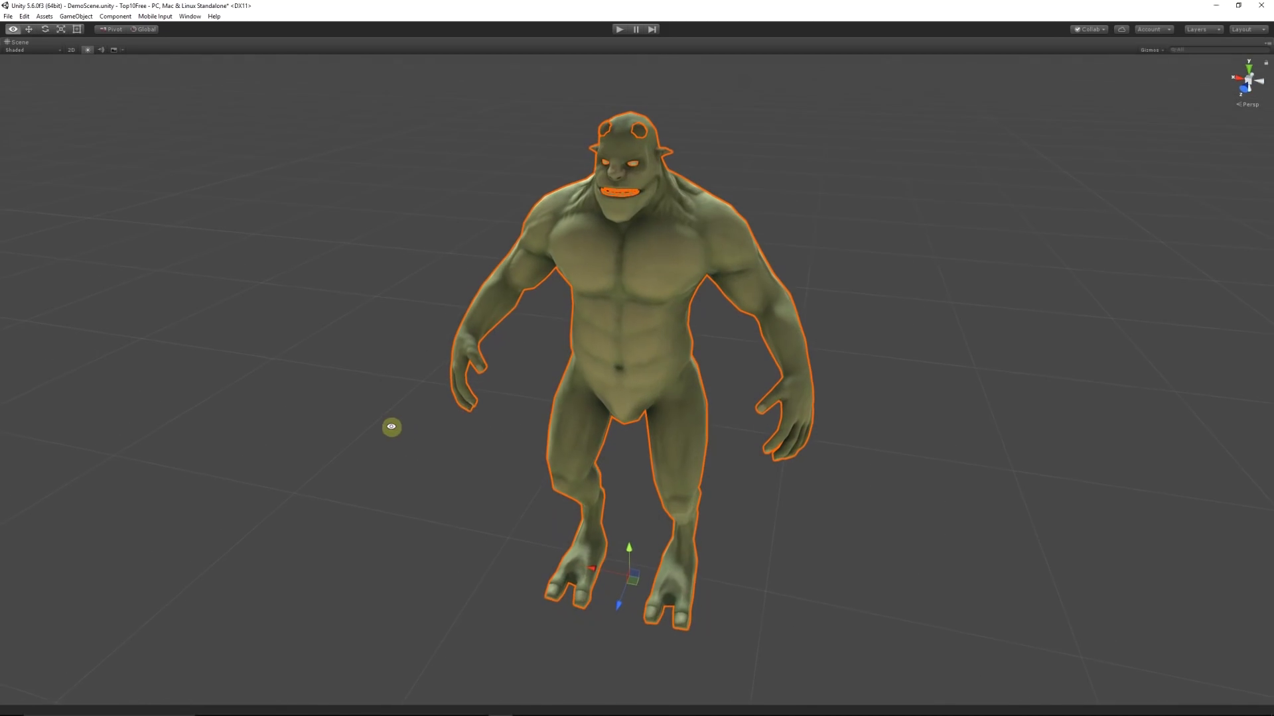
key("shift+space")
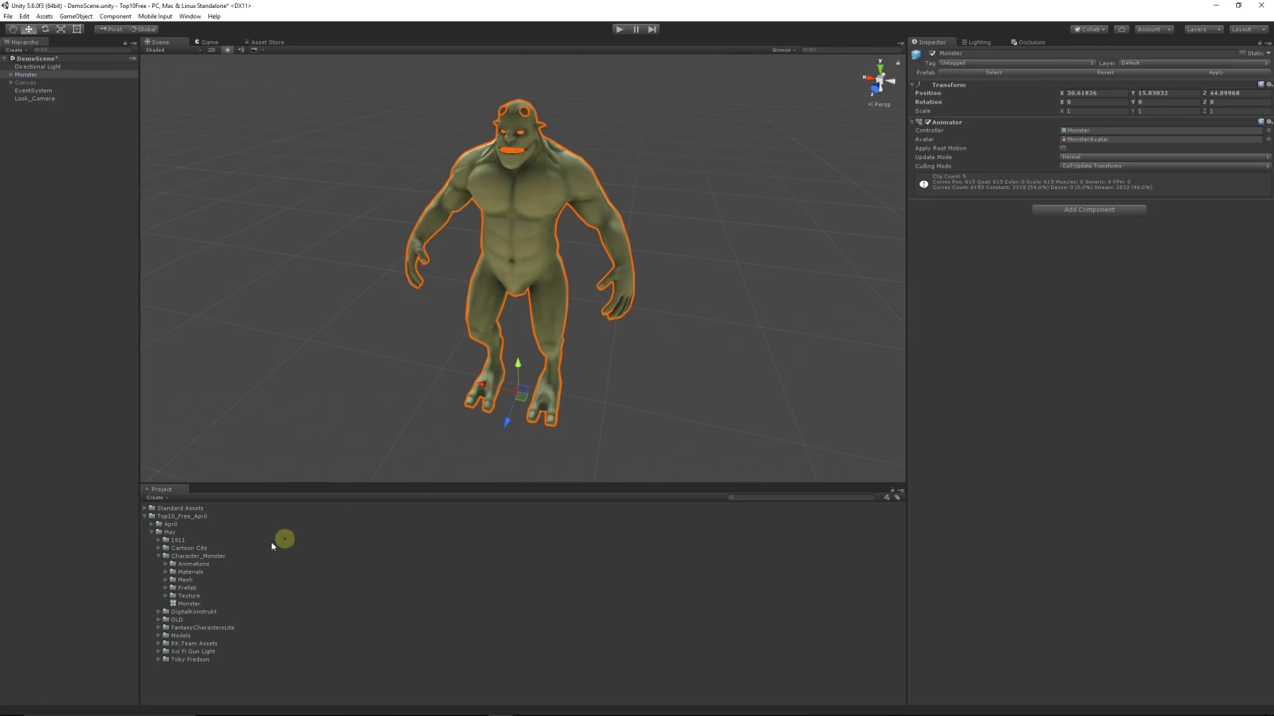
left_click(185, 596)
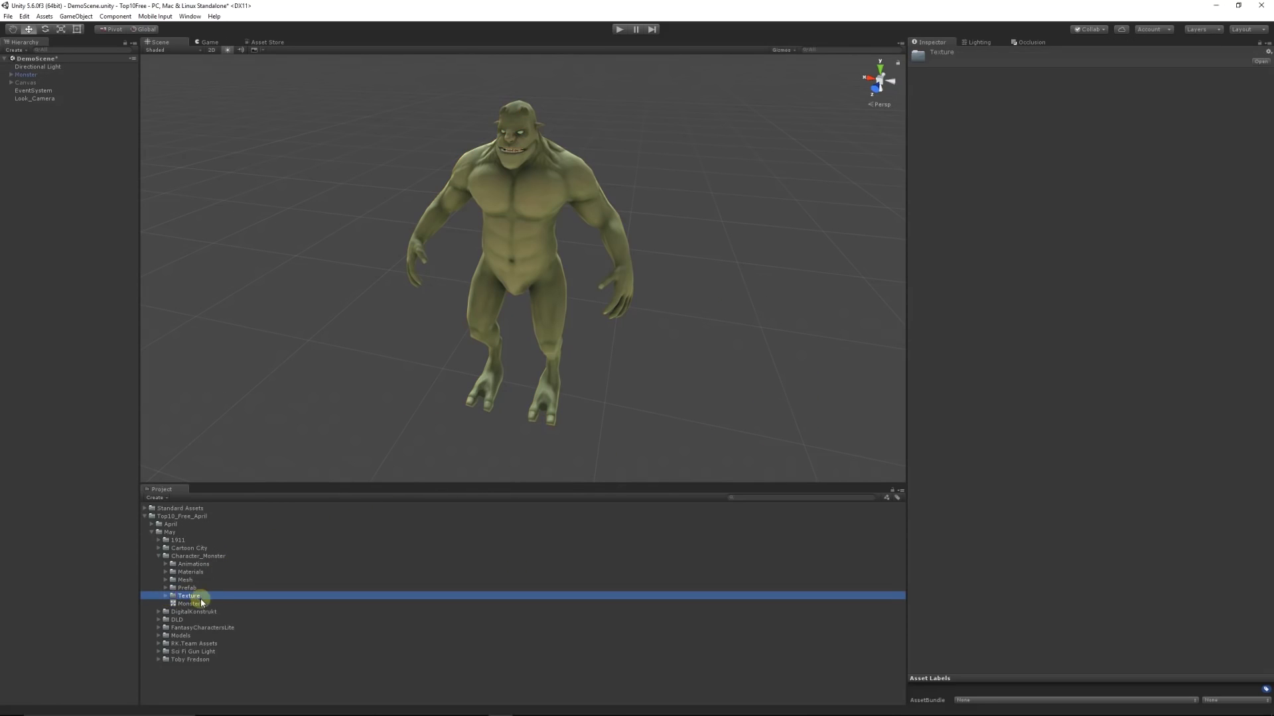
left_click(168, 596)
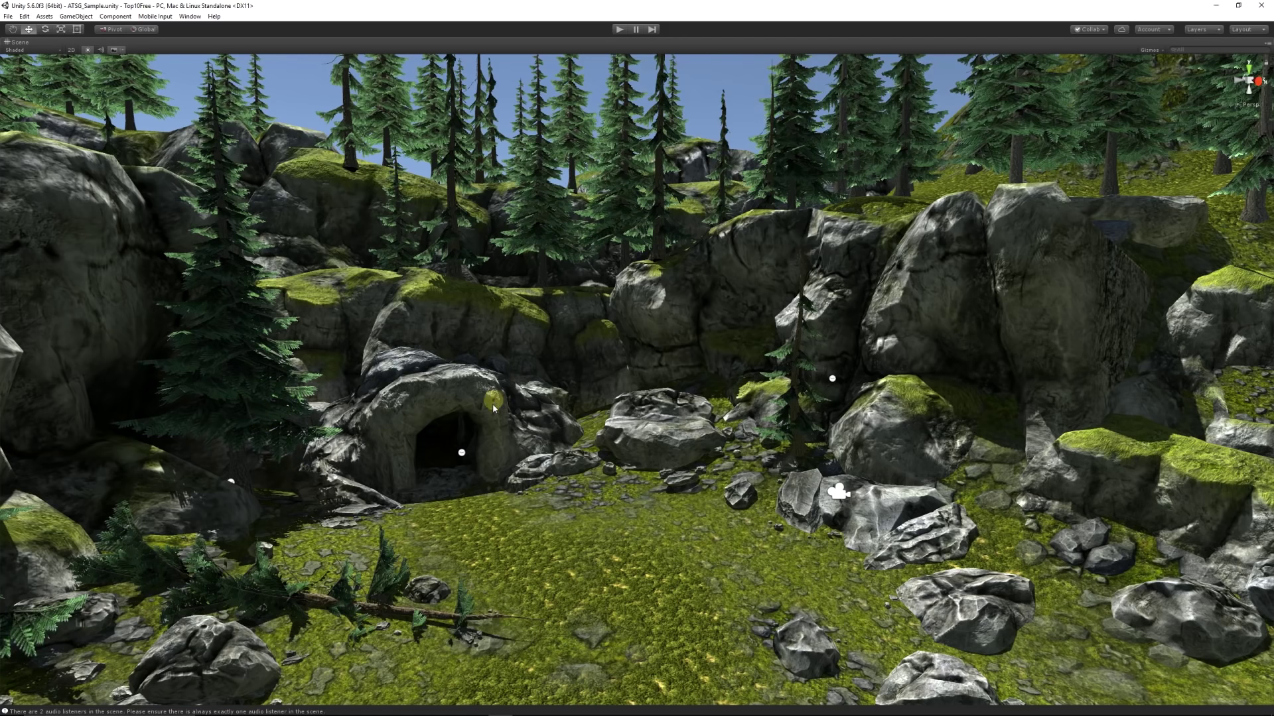
Orbit the forest clearing and select the pine tree, the cave rock and the boulder
mouse_move(609, 503)
left_mouse_down()
mouse_move(570, 493)
mouse_move(581, 499)
left_mouse_up()
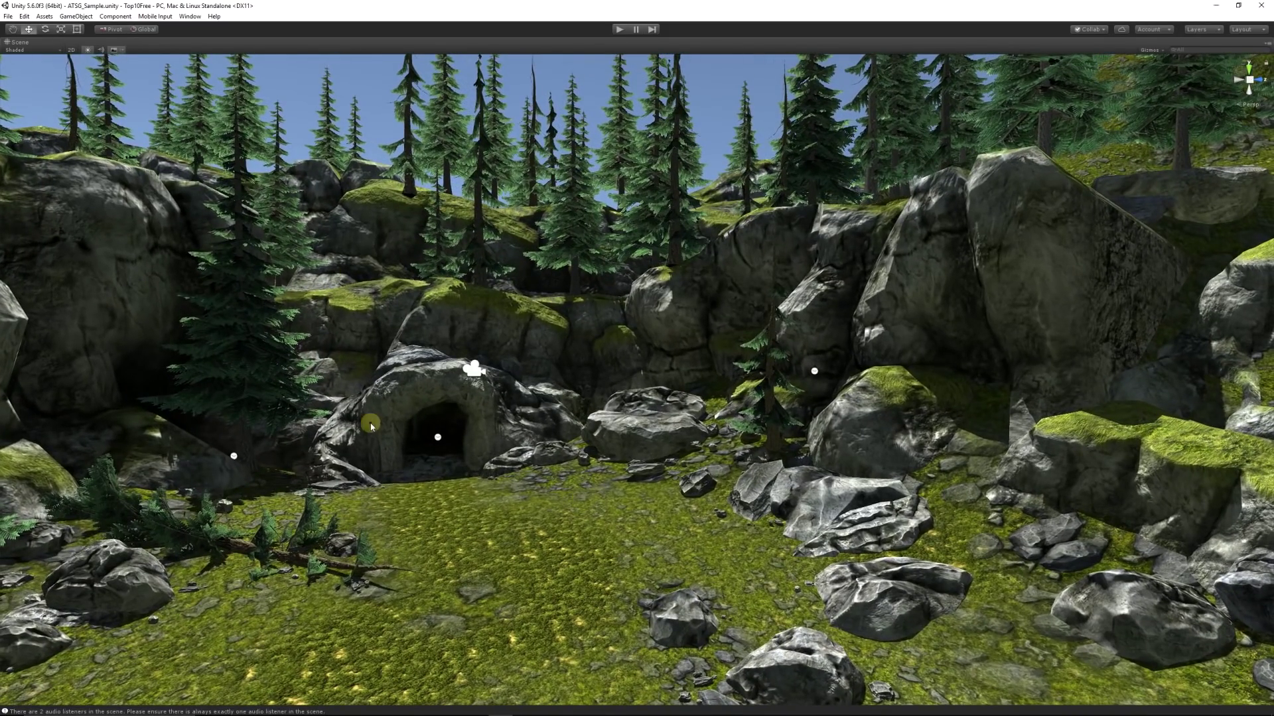
left_click(265, 272)
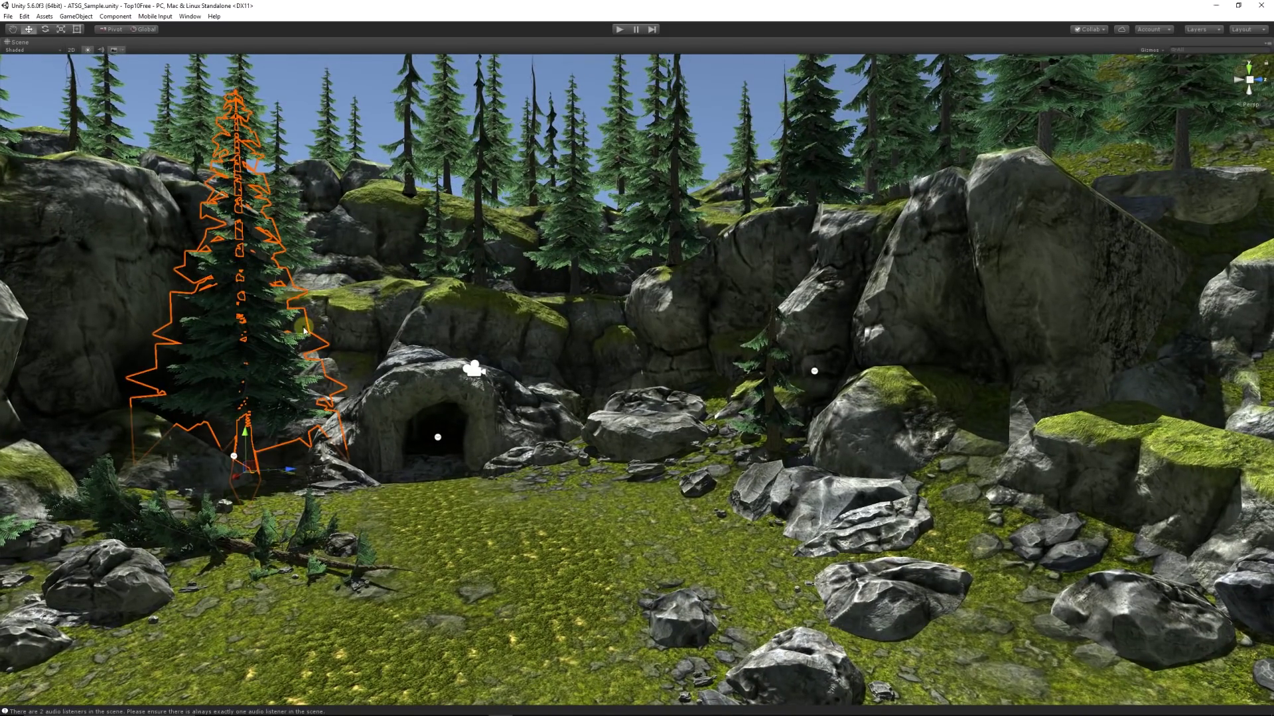
left_click(422, 394)
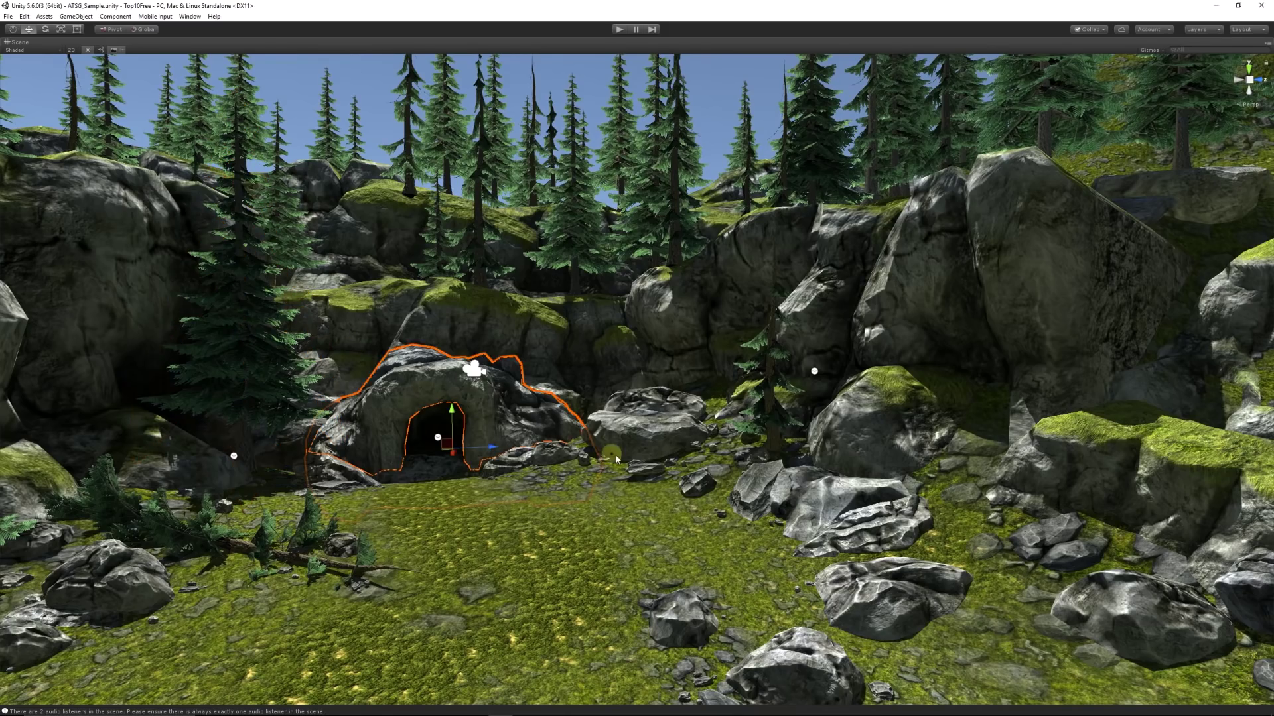
left_click(665, 413)
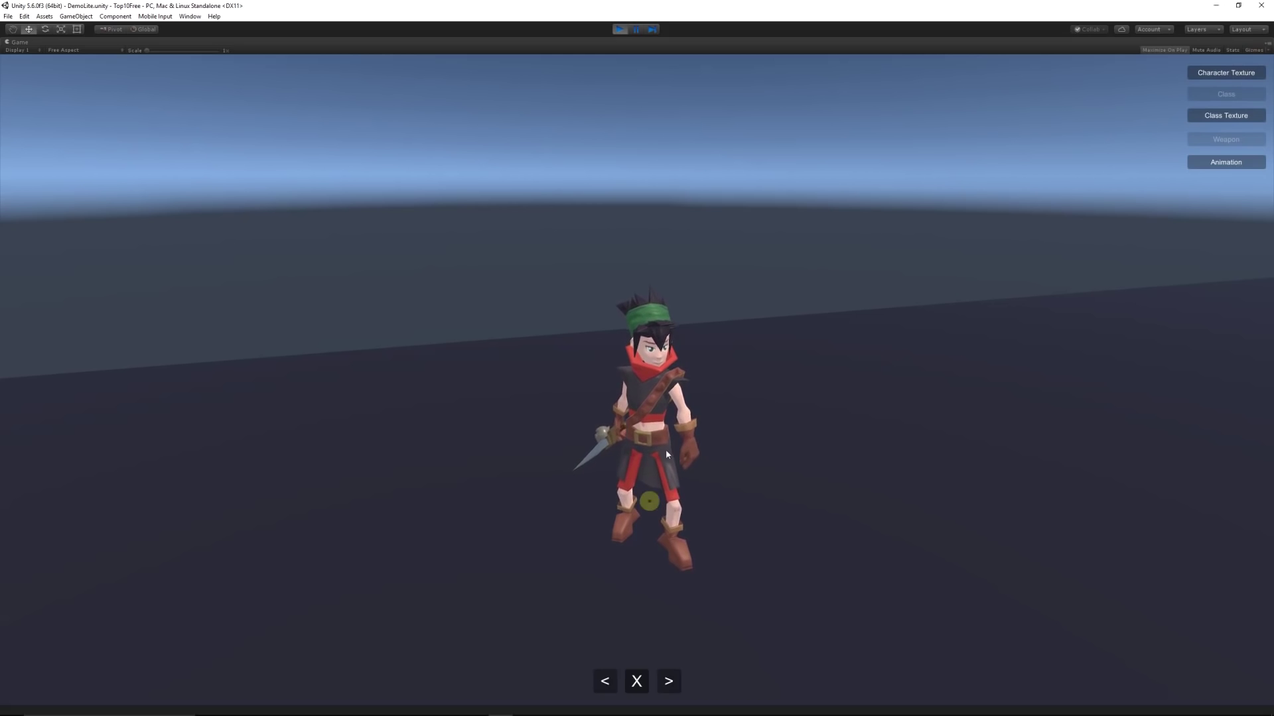
Switch the hero's skin texture, change its outfit to teal and magenta, and play another animation
left_click(1227, 73)
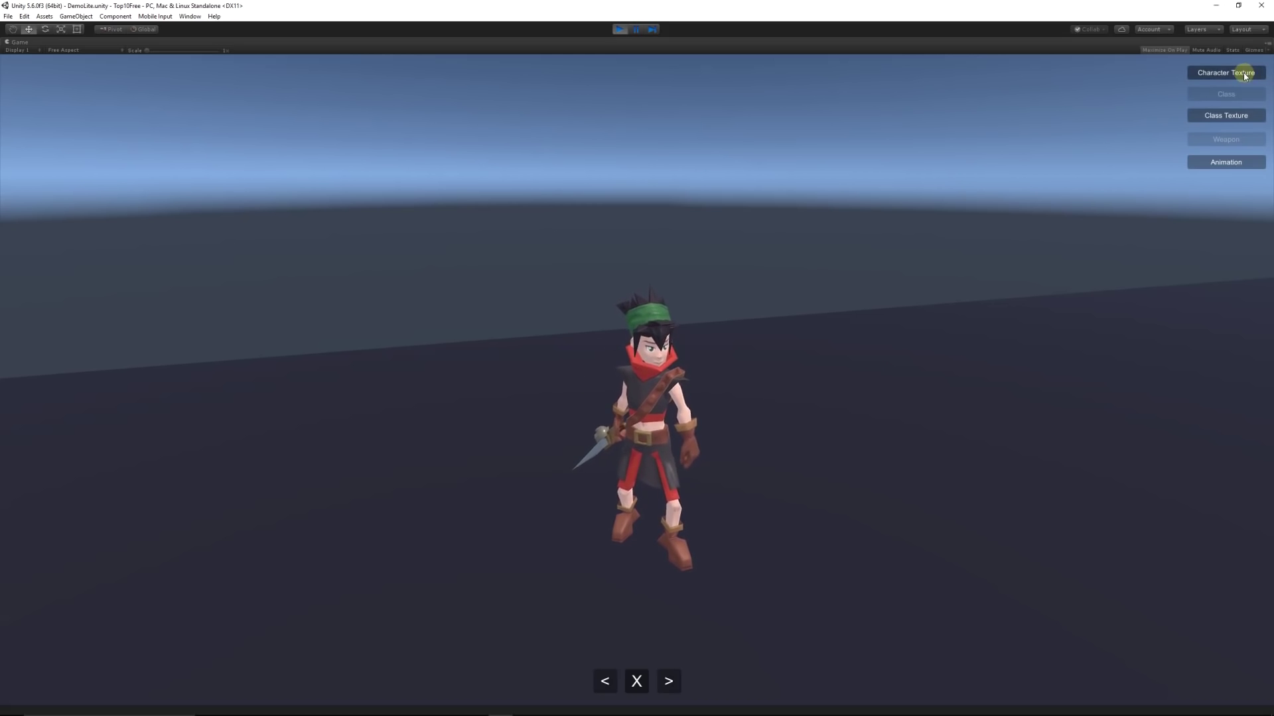
left_click(1226, 115)
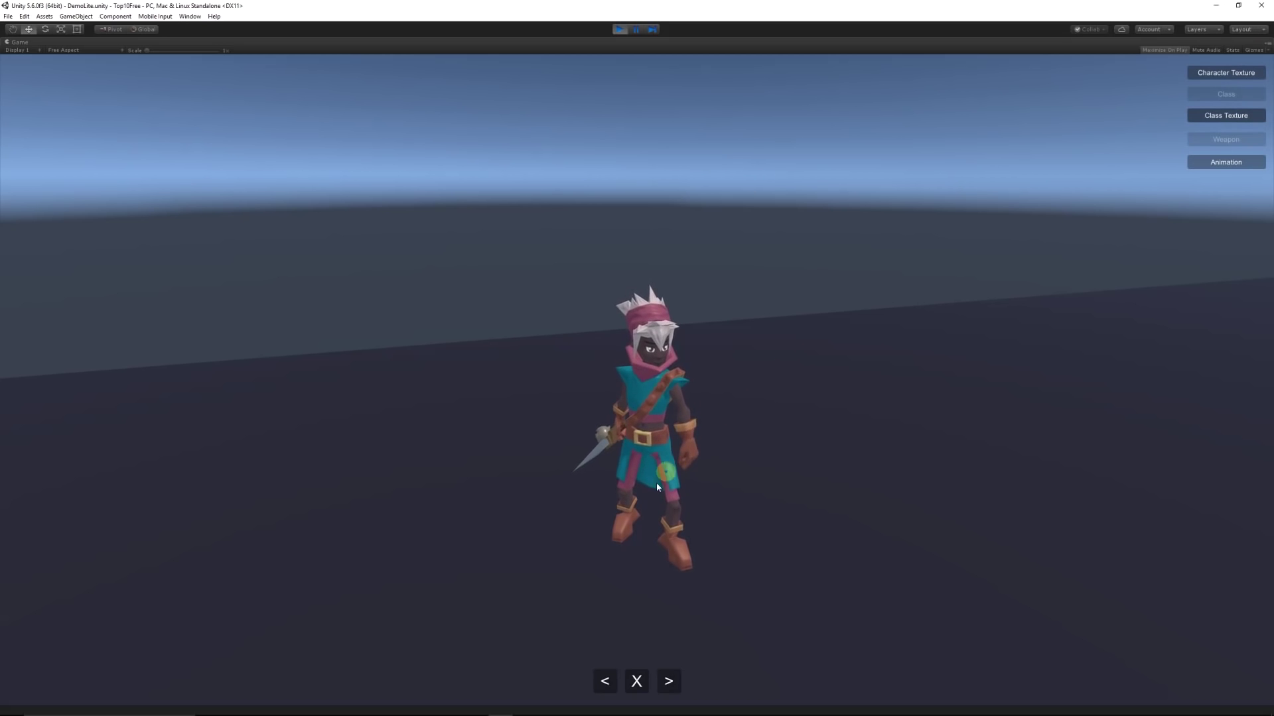
left_click(1226, 163)
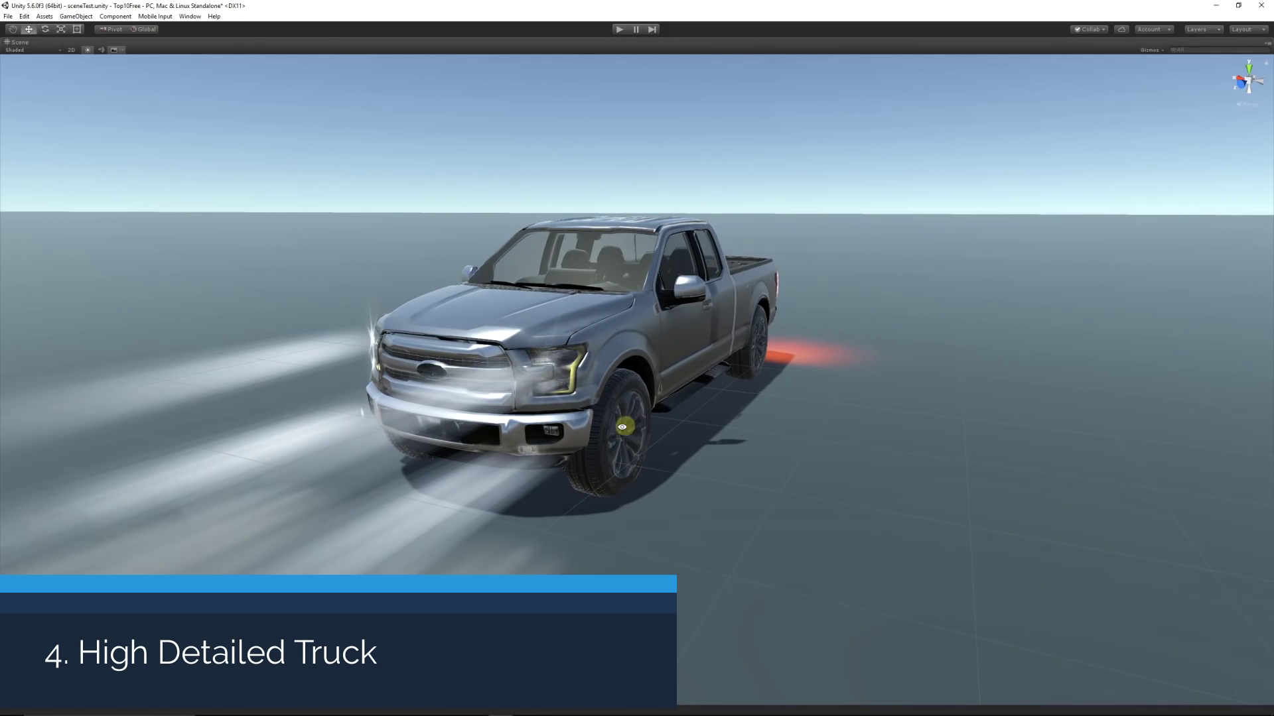
Orbit the pickup truck, select its hood, and undo the hood move
mouse_move(627, 423)
left_mouse_down()
mouse_move(595, 423)
mouse_move(615, 430)
left_mouse_up()
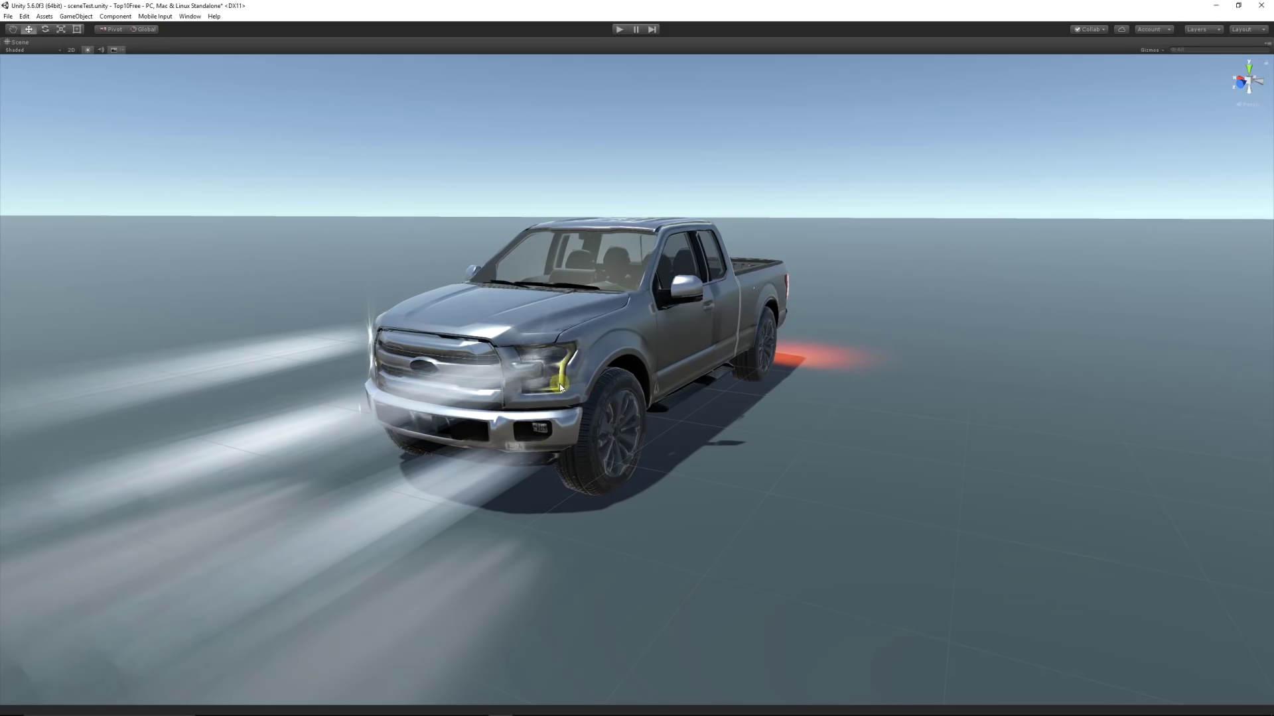
mouse_move(666, 416)
left_mouse_down()
mouse_move(416, 268)
mouse_move(451, 249)
left_mouse_up()
left_click(598, 363)
left_click(564, 317)
key("ctrl+z")
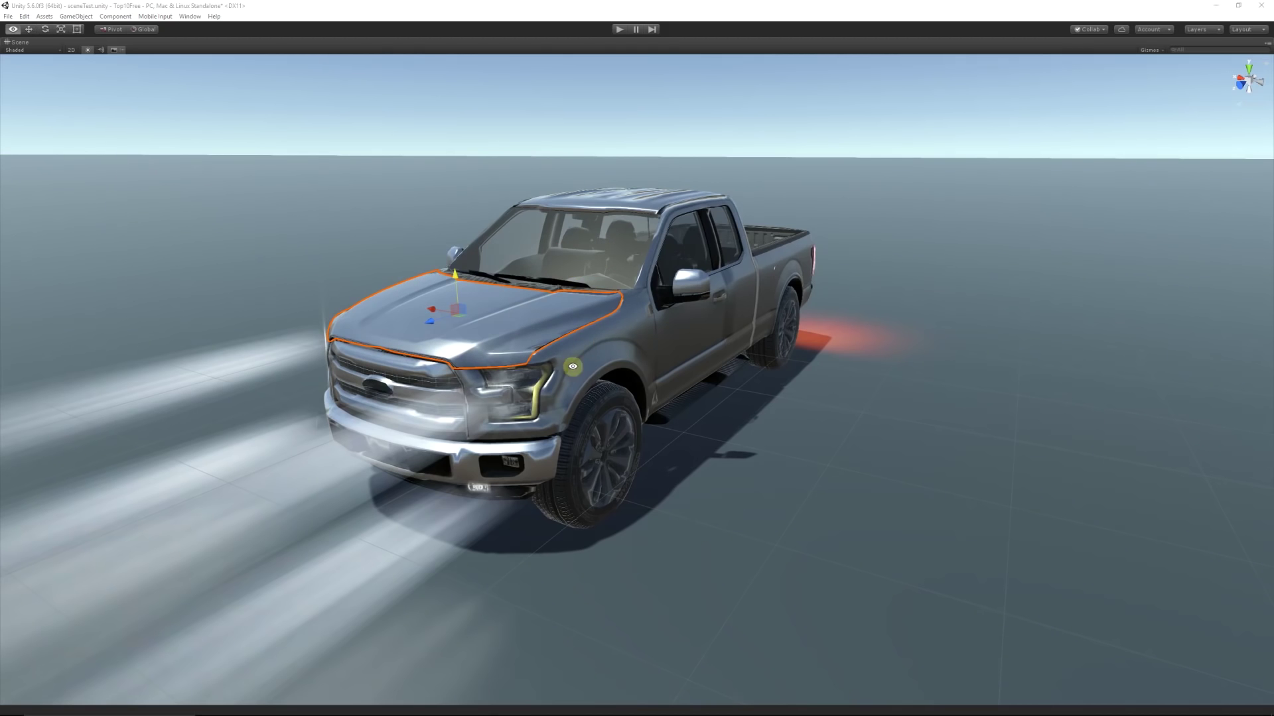
Maximize the Scene view and orbit to the truck's opposite side and bed
mouse_move(573, 367)
left_mouse_down("alt")
mouse_move(740, 313)
mouse_move(761, 260)
left_mouse_up("alt")
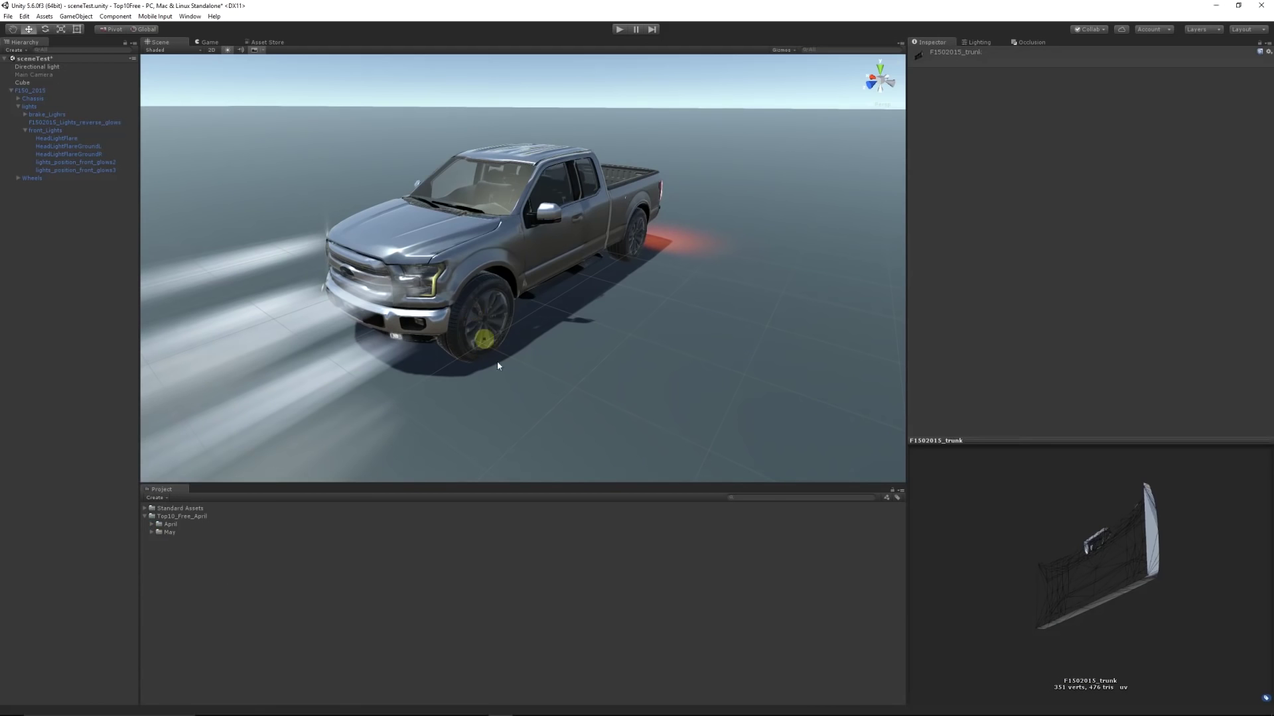
key("shift+space")
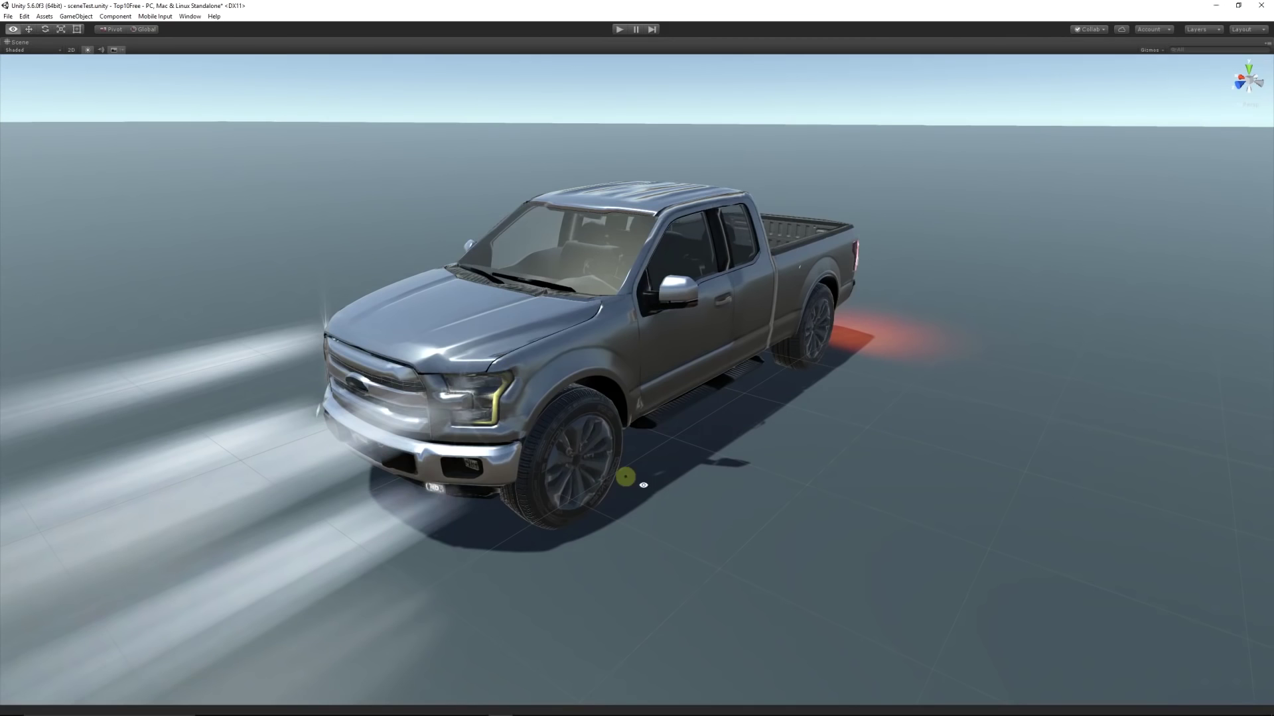
left_click_drag(558, 418, 657, 470, "alt")
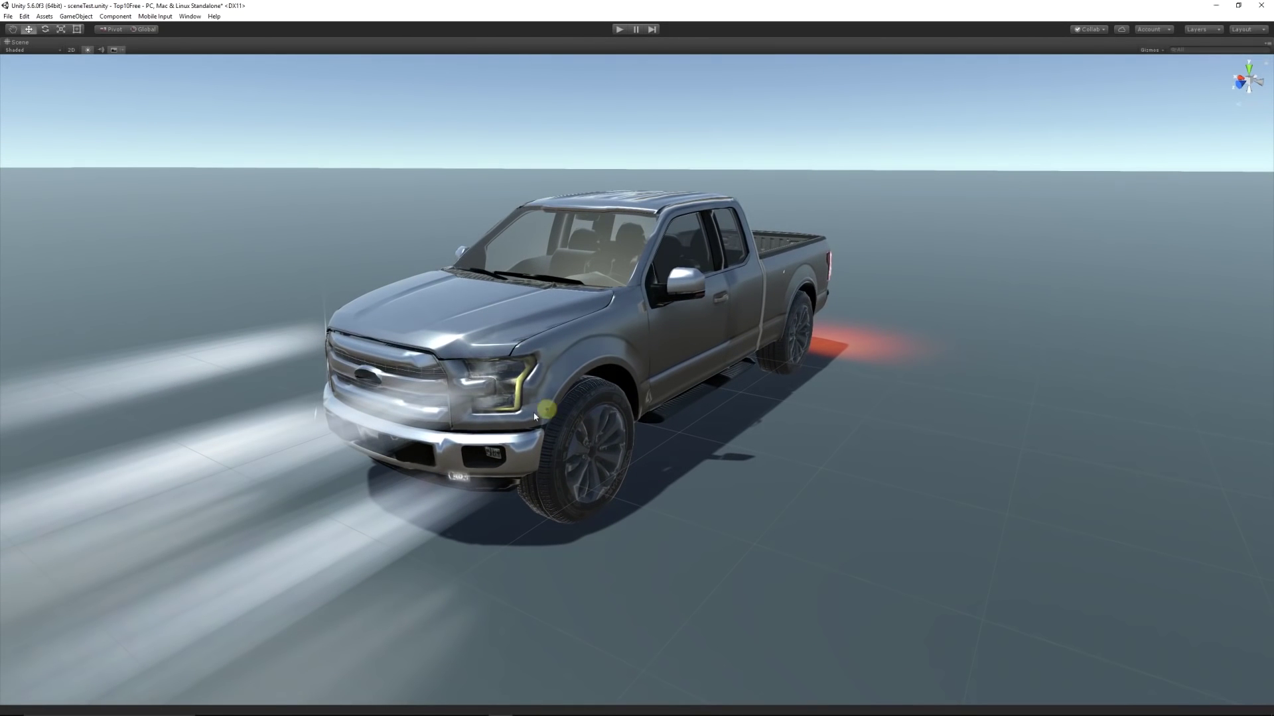
mouse_move(280, 477)
left_mouse_down("alt")
mouse_move(652, 400)
mouse_move(531, 362)
left_mouse_up("alt")
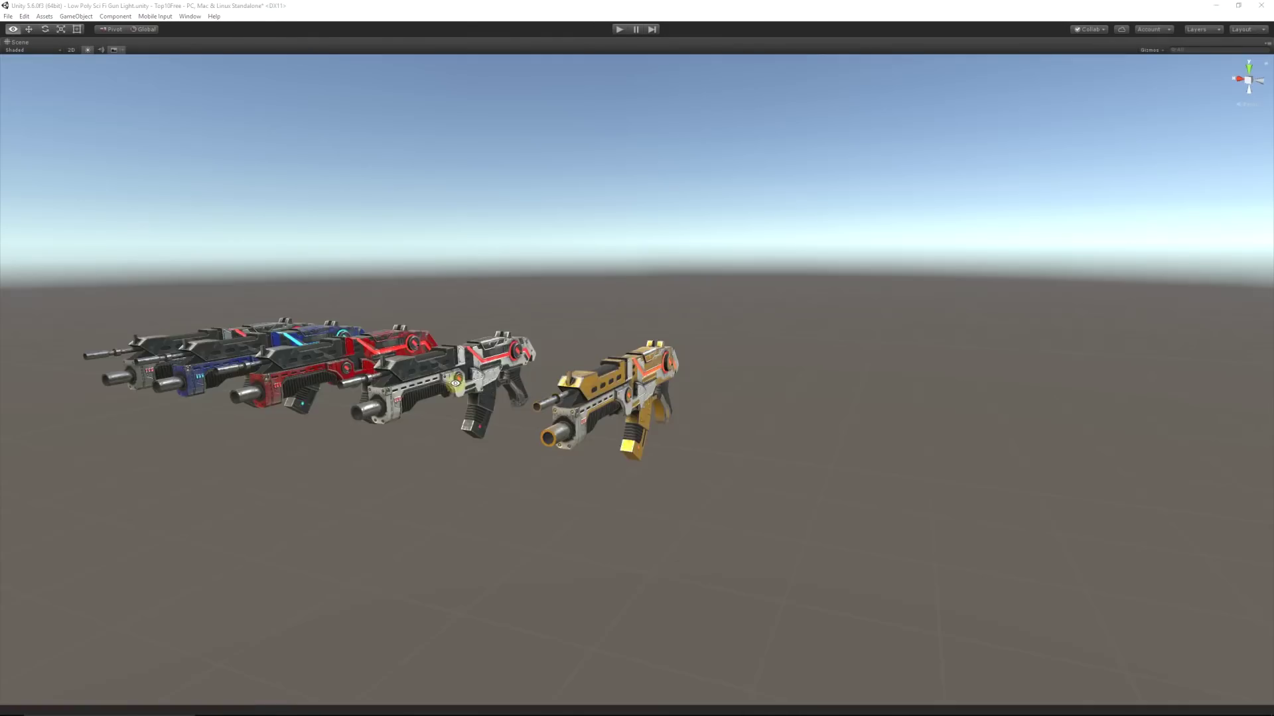
left_click_drag(455, 382, 584, 390, "alt")
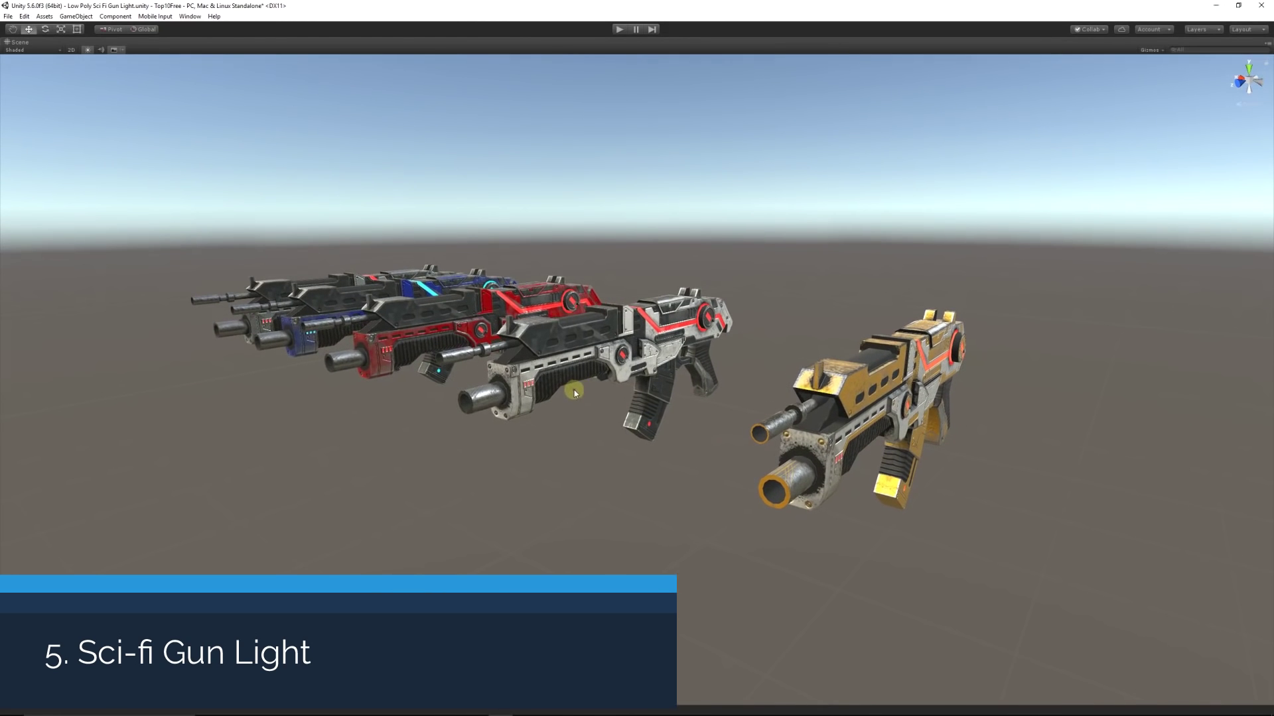
left_click_drag(737, 526, 571, 450, "alt")
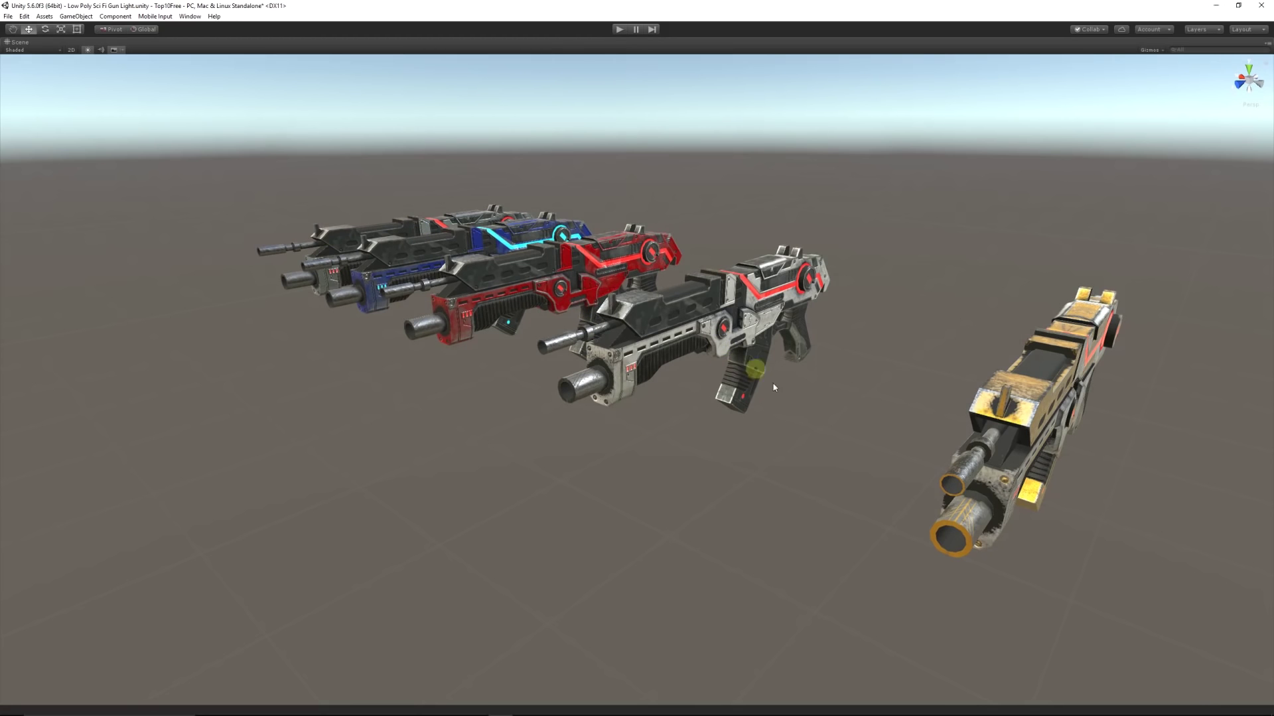
mouse_move(650, 310)
left_mouse_down()
mouse_move(684, 405)
mouse_move(841, 454)
left_mouse_up()
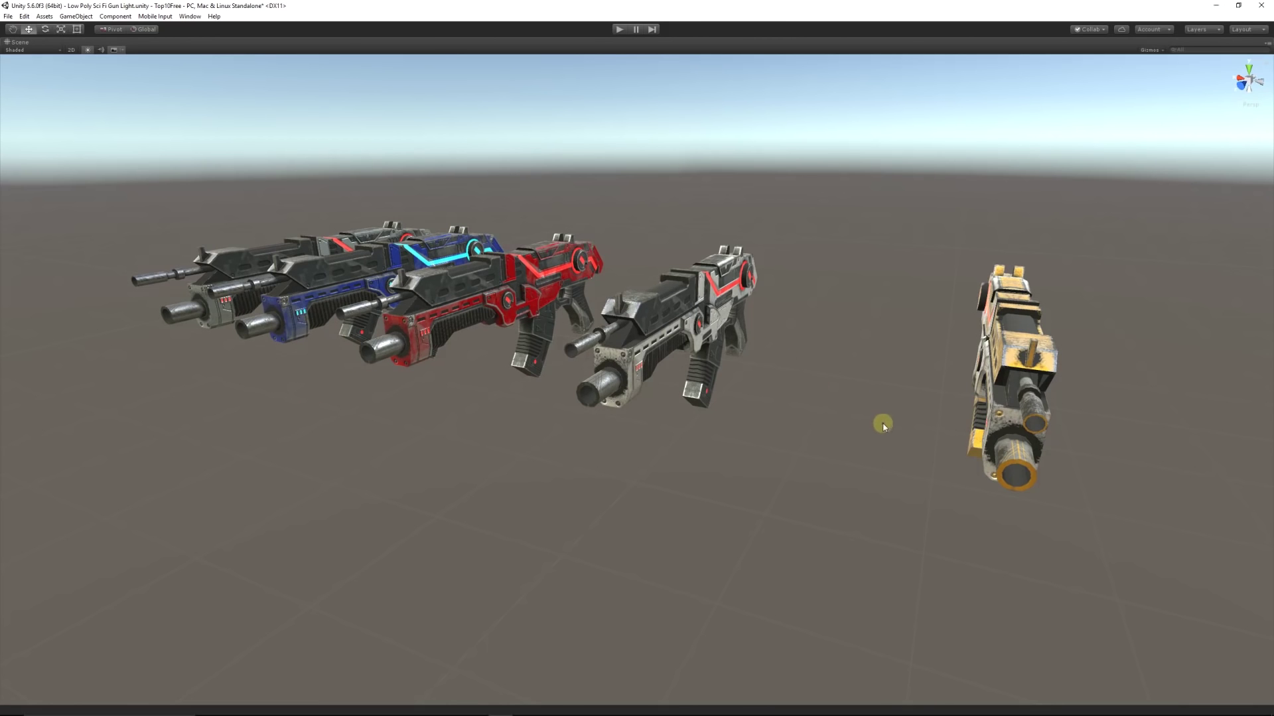
mouse_move(883, 426)
left_mouse_down()
mouse_move(599, 424)
mouse_move(577, 448)
mouse_move(710, 441)
left_mouse_up()
scroll(599, 424, "up", 8)
scroll(609, 458, "down", 10)
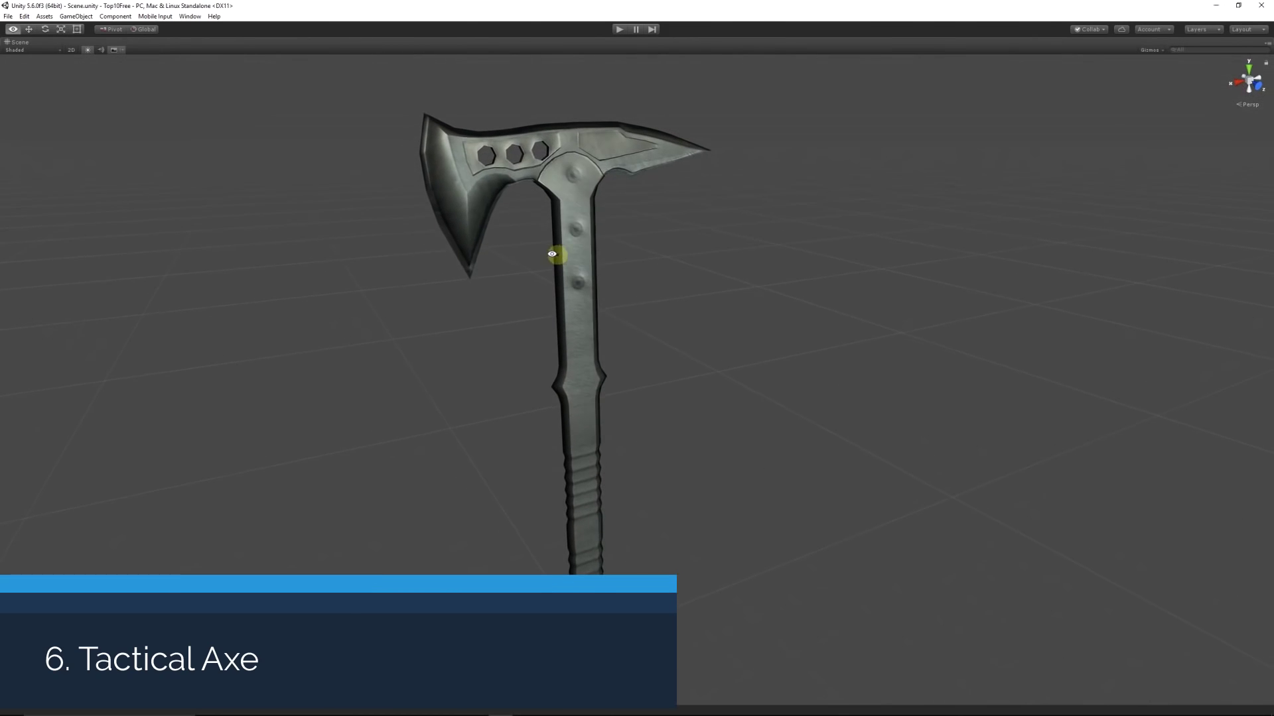
left_click_drag(552, 255, 542, 268)
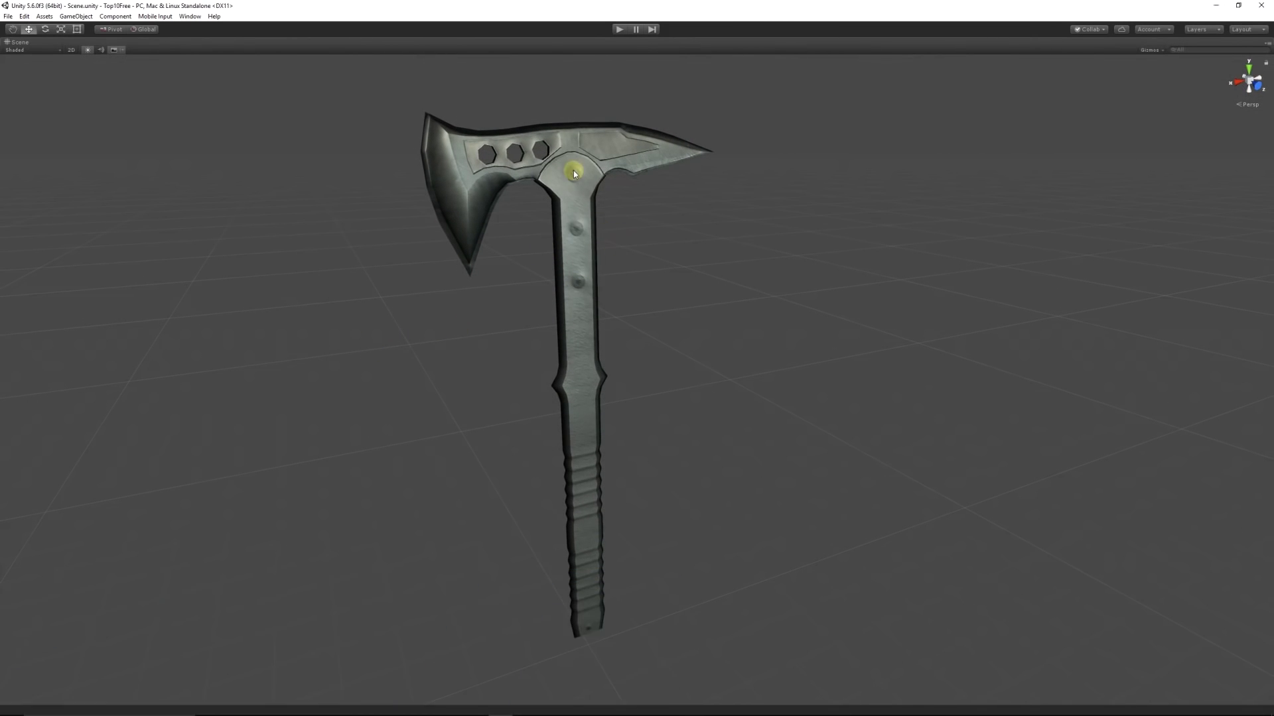
left_click(573, 170)
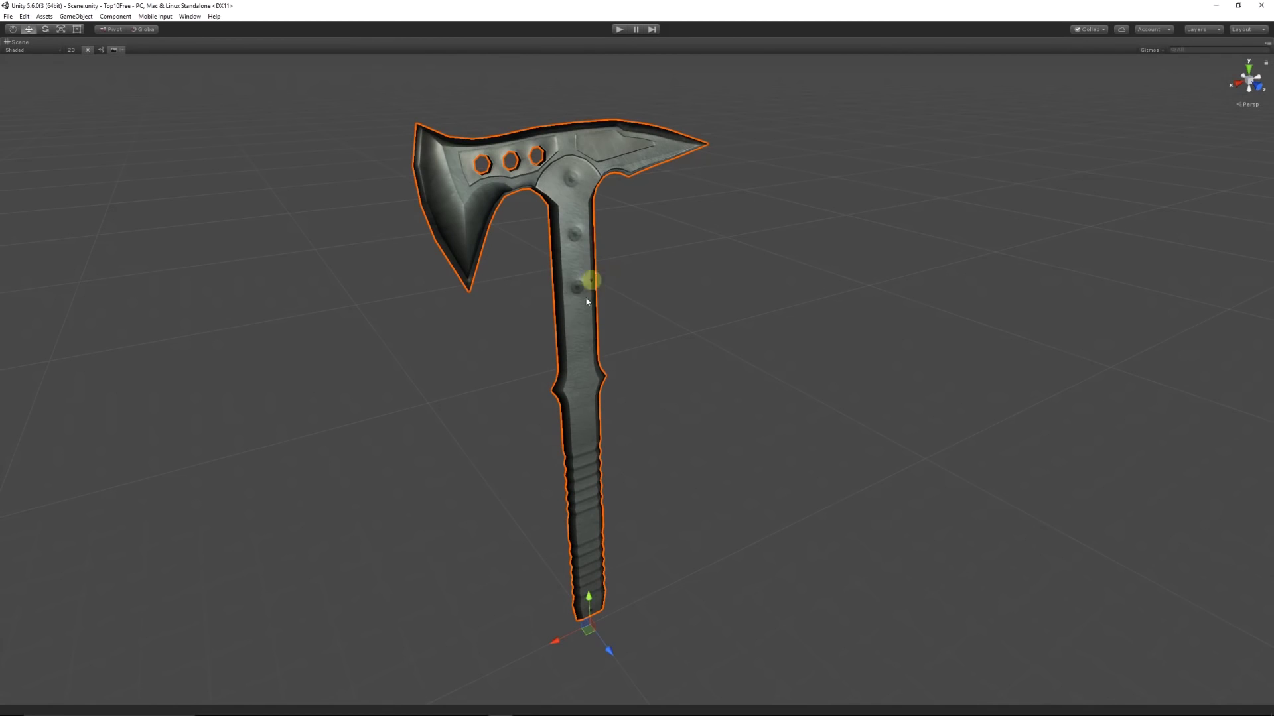
left_click(682, 399)
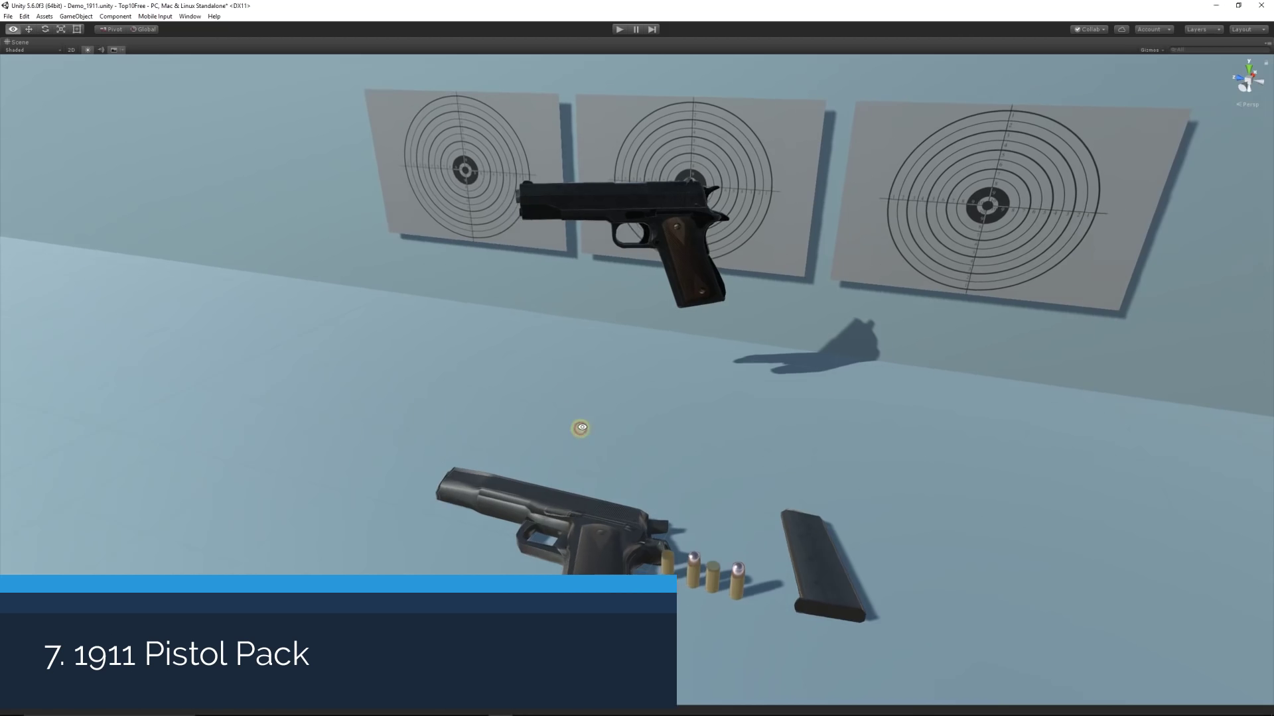
Pull the pistol's parts apart, then undo to reassemble them and view it from above
left_click(629, 131)
left_click_drag(574, 90, 587, 166)
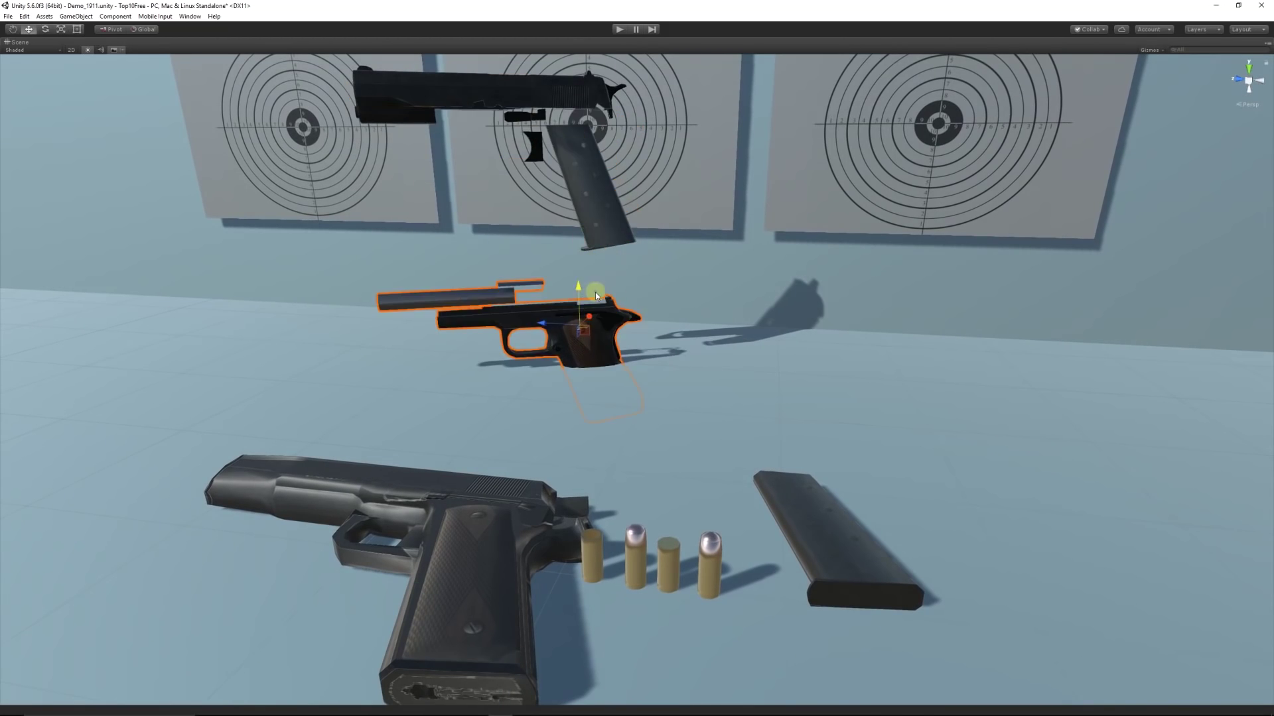
right_click(587, 166)
mouse_move(370, 124)
left_mouse_down()
mouse_move(540, 263)
mouse_move(379, 294)
left_mouse_up()
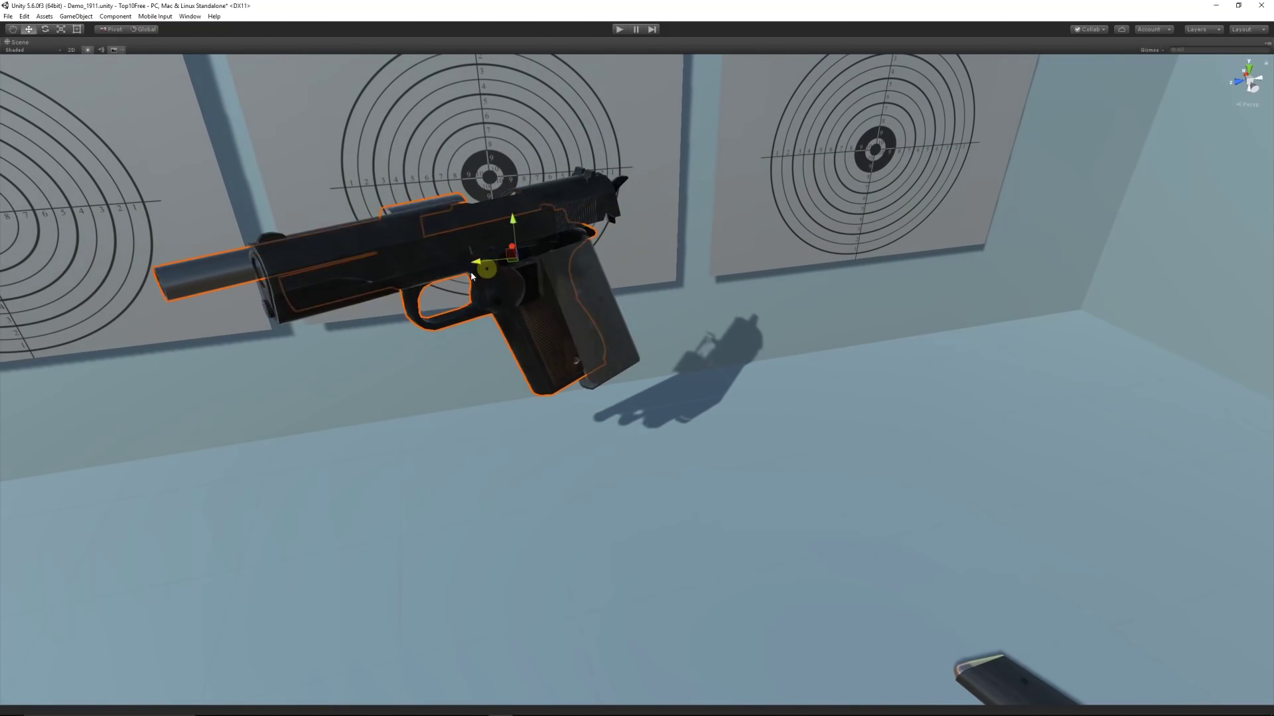
key("ctrl+z")
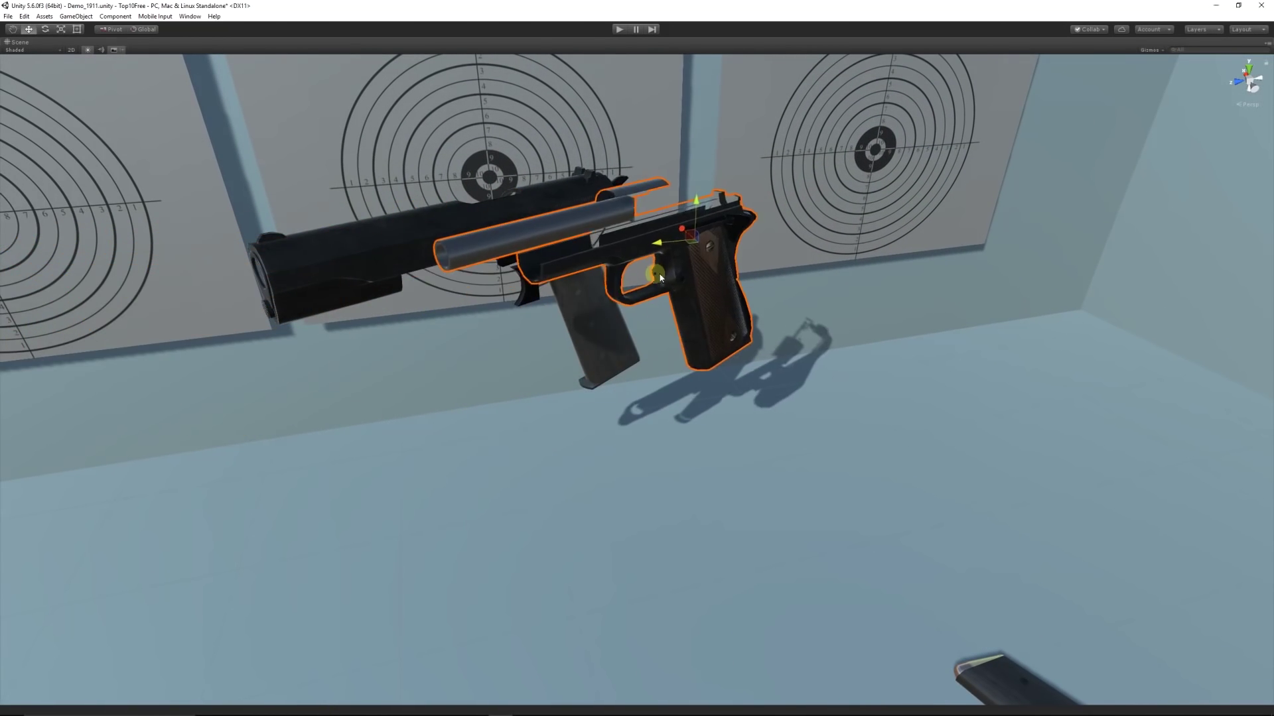
mouse_move(631, 342)
left_mouse_down()
mouse_move(560, 481)
mouse_move(467, 330)
left_mouse_up()
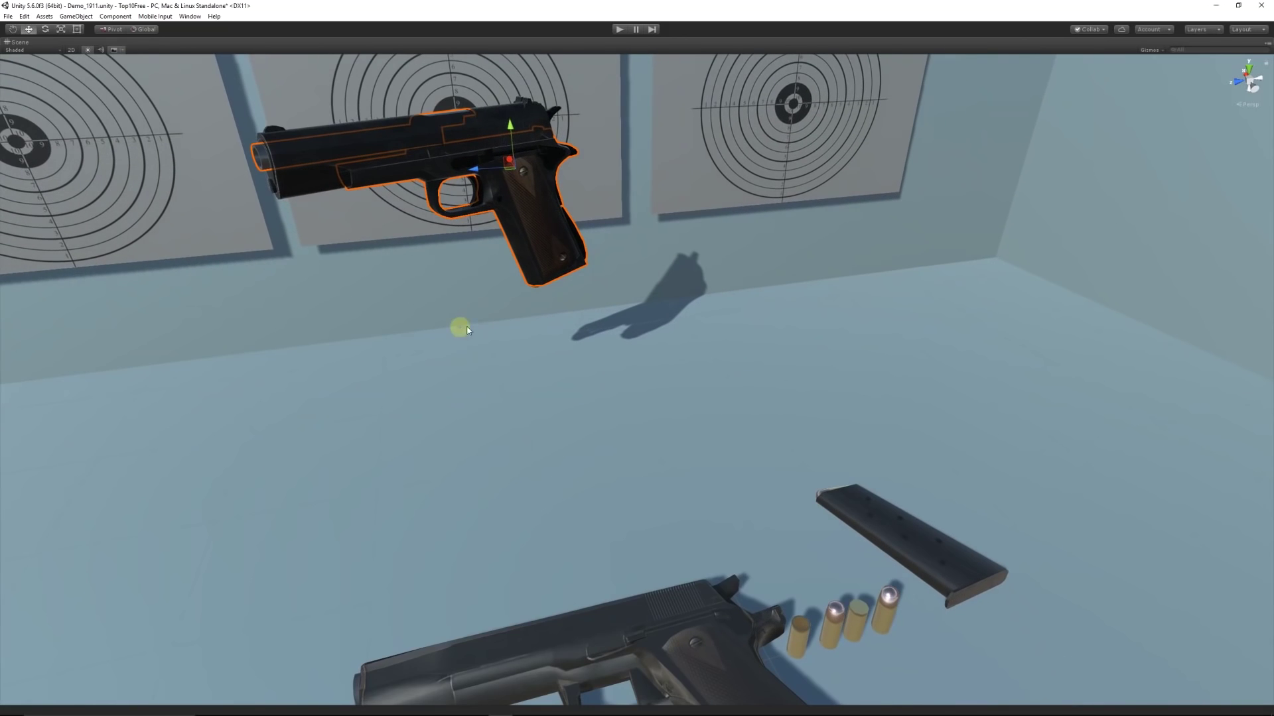
Test moving the whole pistol and its slide, undoing each move, then reselect the pistol
left_click(391, 143)
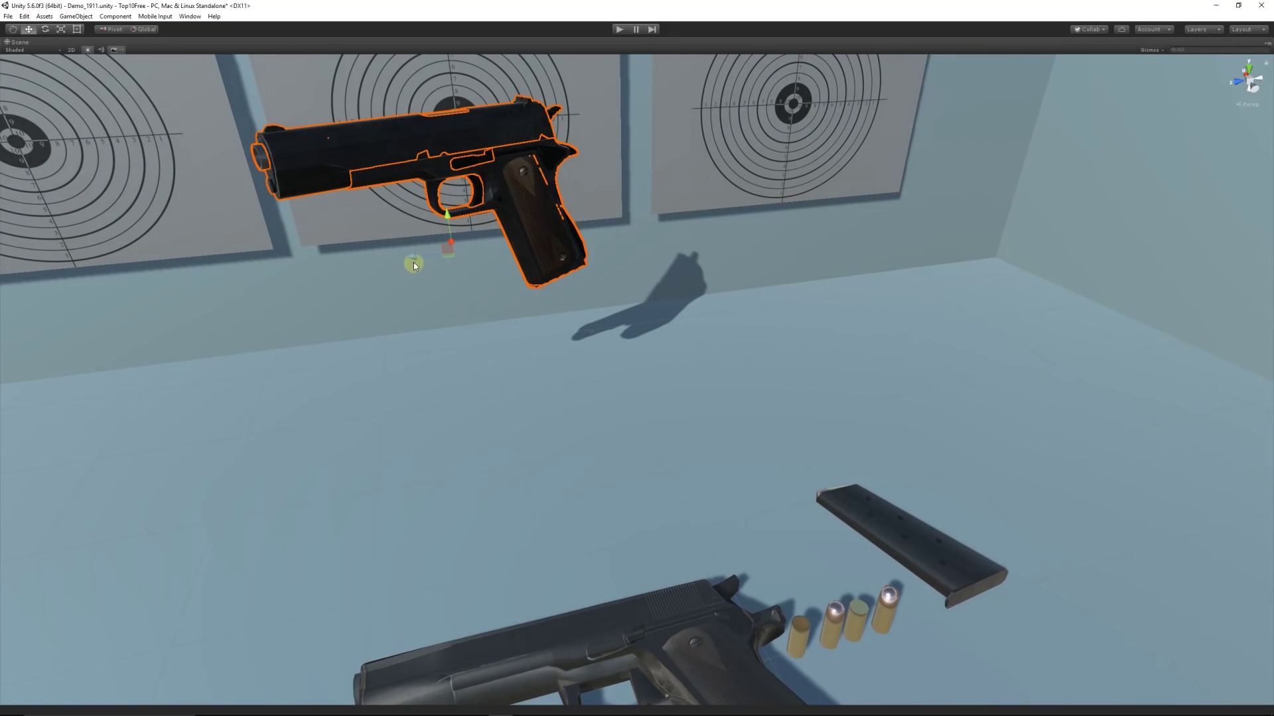
left_click_drag(433, 280, 369, 269)
key("ctrl+z")
left_click(370, 152)
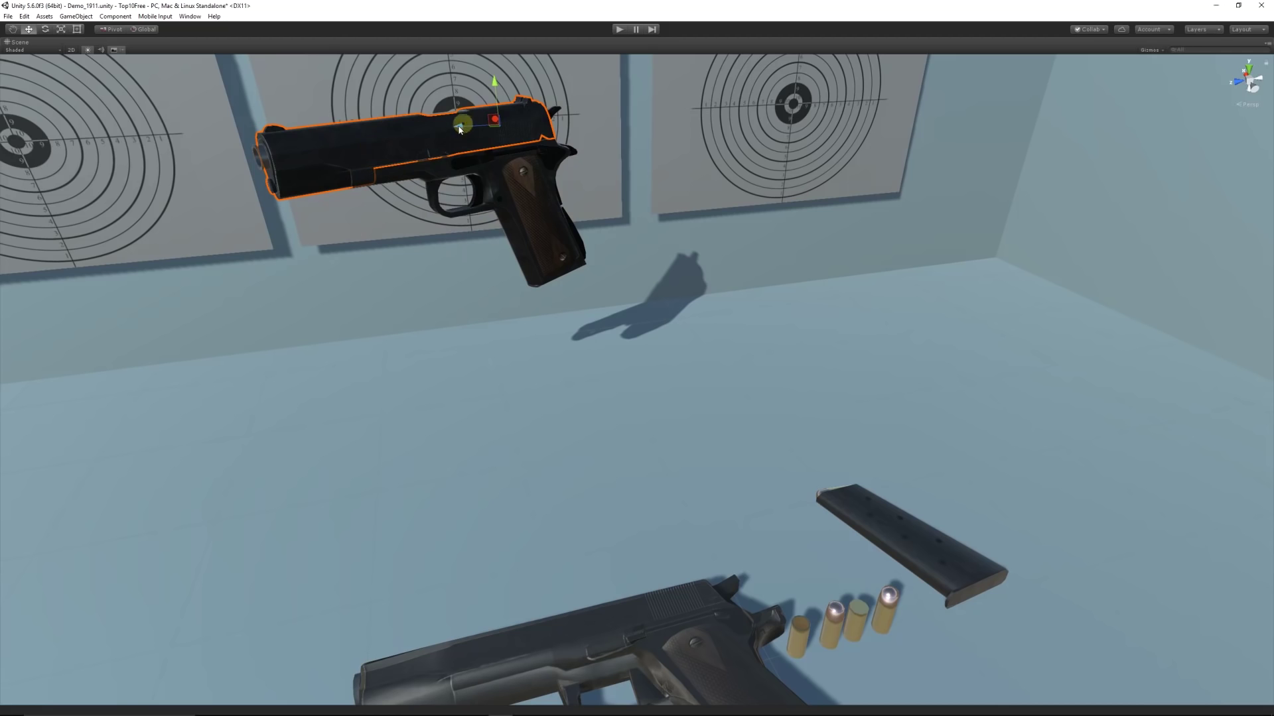
left_click_drag(456, 131, 388, 145)
key("ctrl+z")
left_click(550, 118)
Deselect the pistol, orbit around and above the three soup cans, and select the stew can
left_click(561, 360)
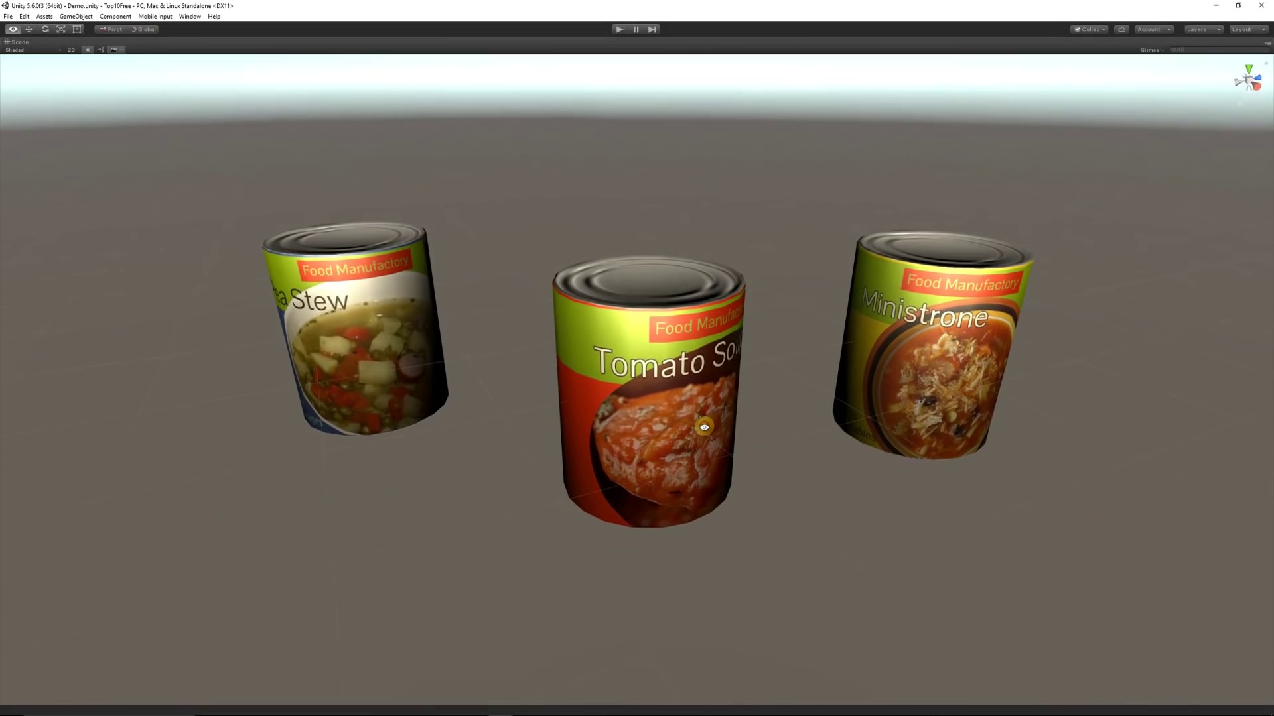
left_click_drag(759, 429, 680, 427)
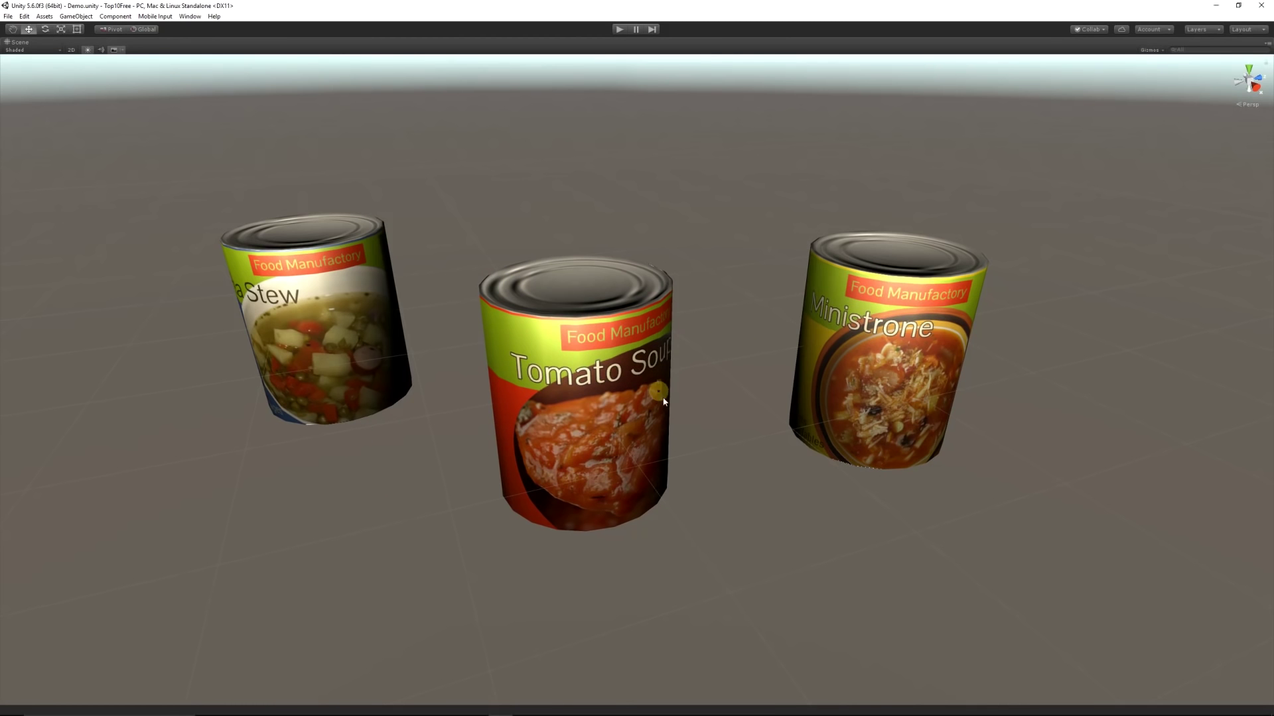
mouse_move(697, 328)
left_mouse_down()
mouse_move(629, 400)
mouse_move(676, 348)
left_mouse_up()
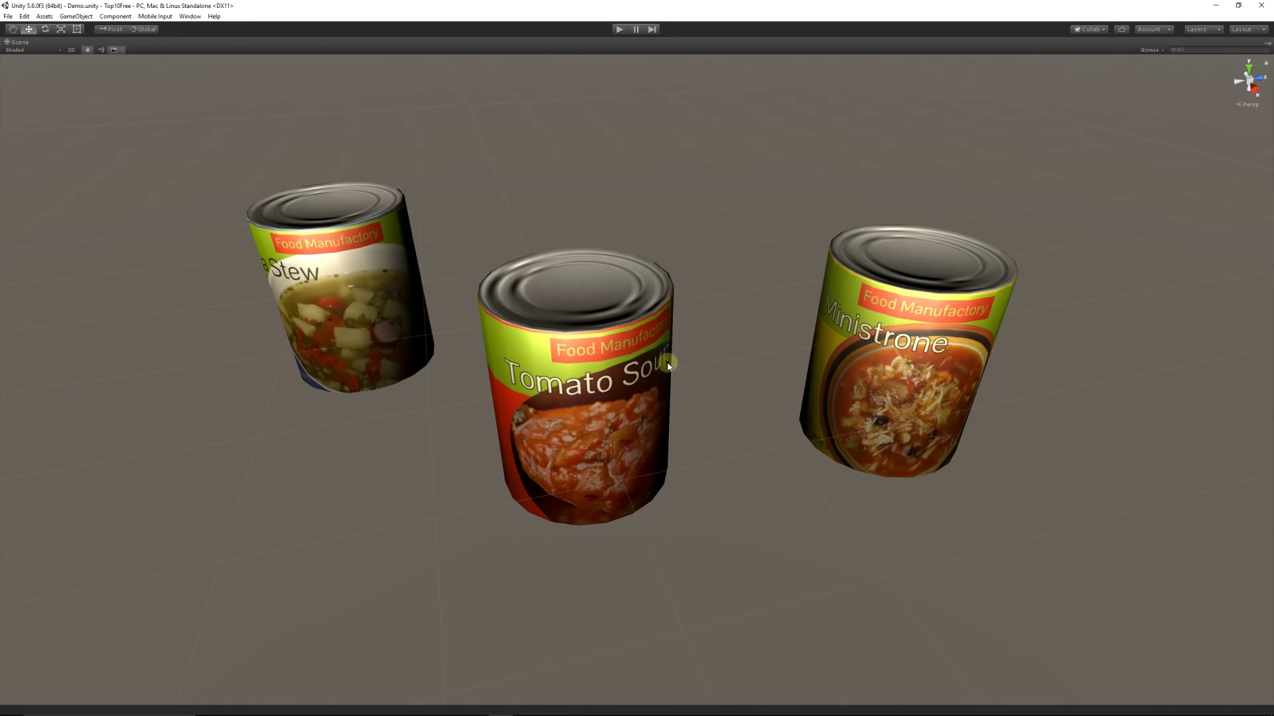
left_click(347, 302)
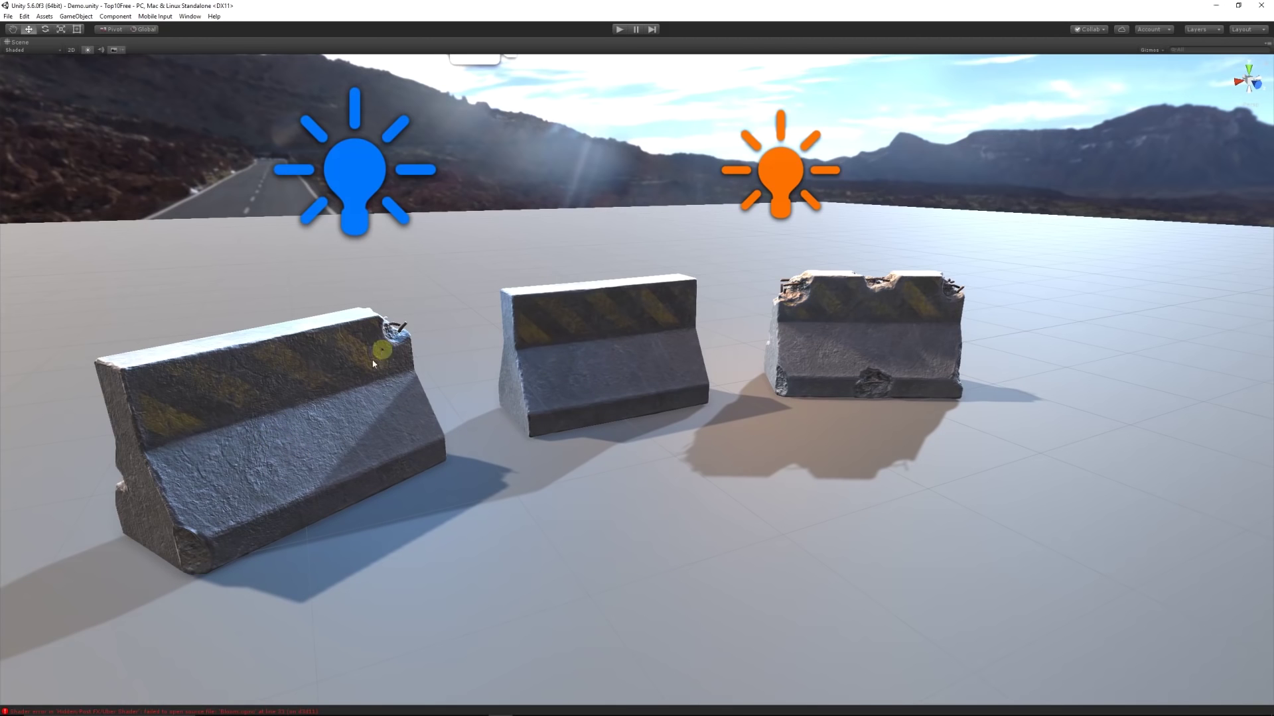
Orbit to a level view and select individual pieces of the left and right barriers
left_click_drag(373, 364, 482, 406)
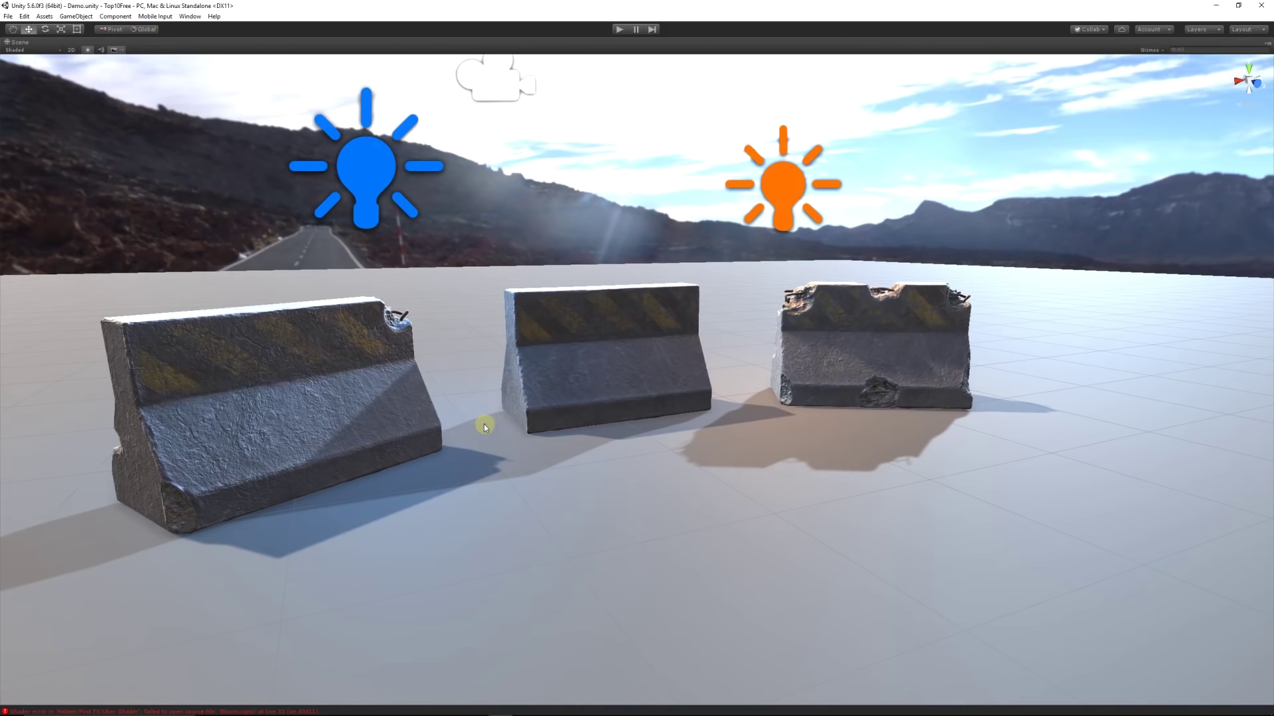
left_click(369, 343)
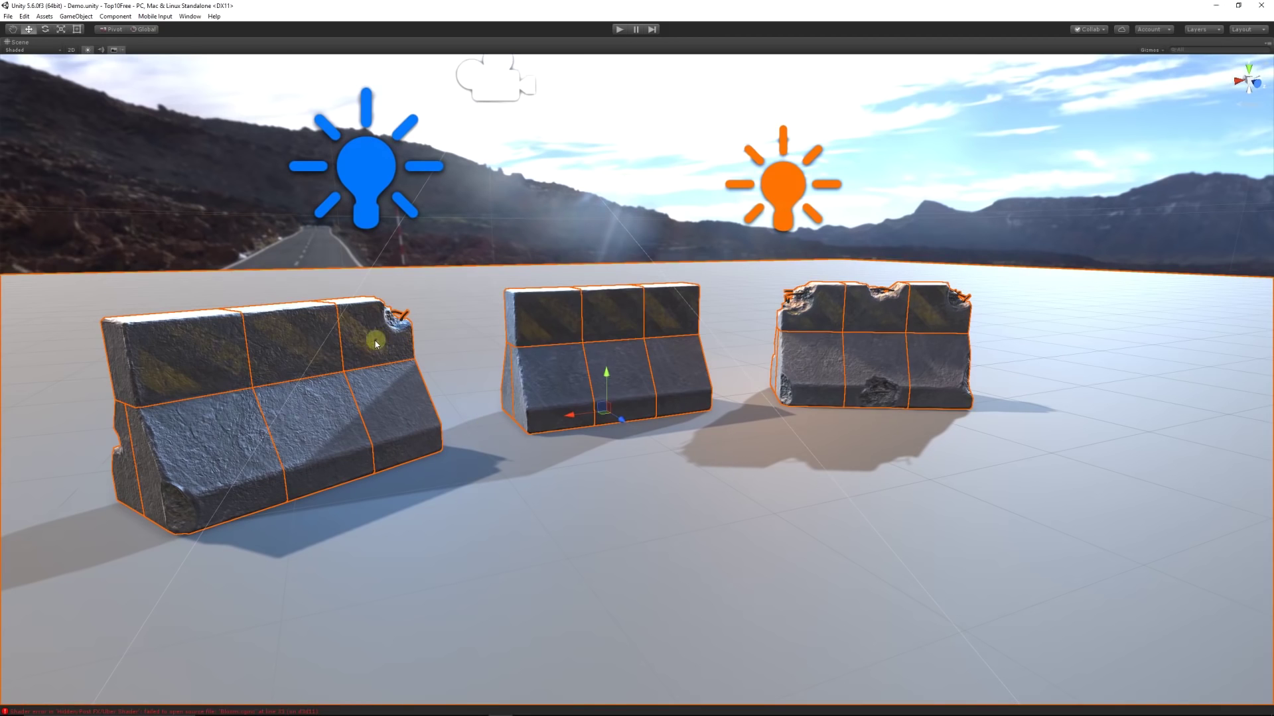
left_click(376, 343)
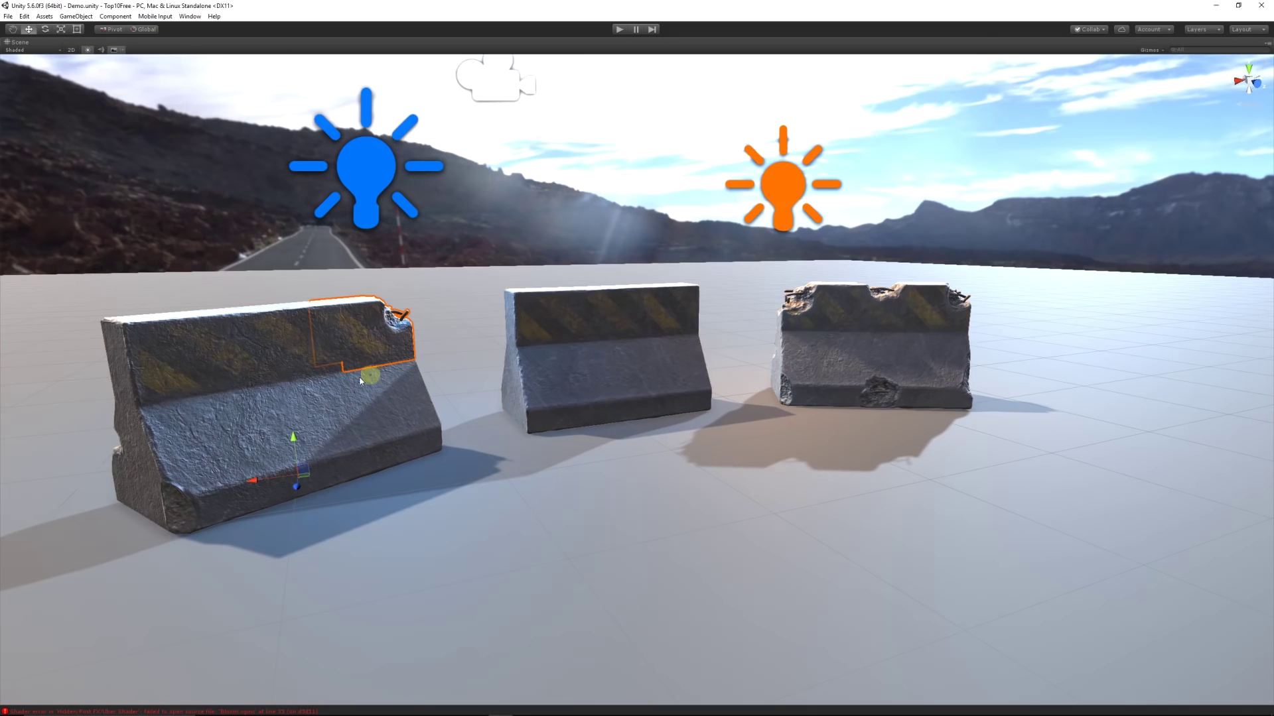
left_click(256, 485)
left_click(295, 340)
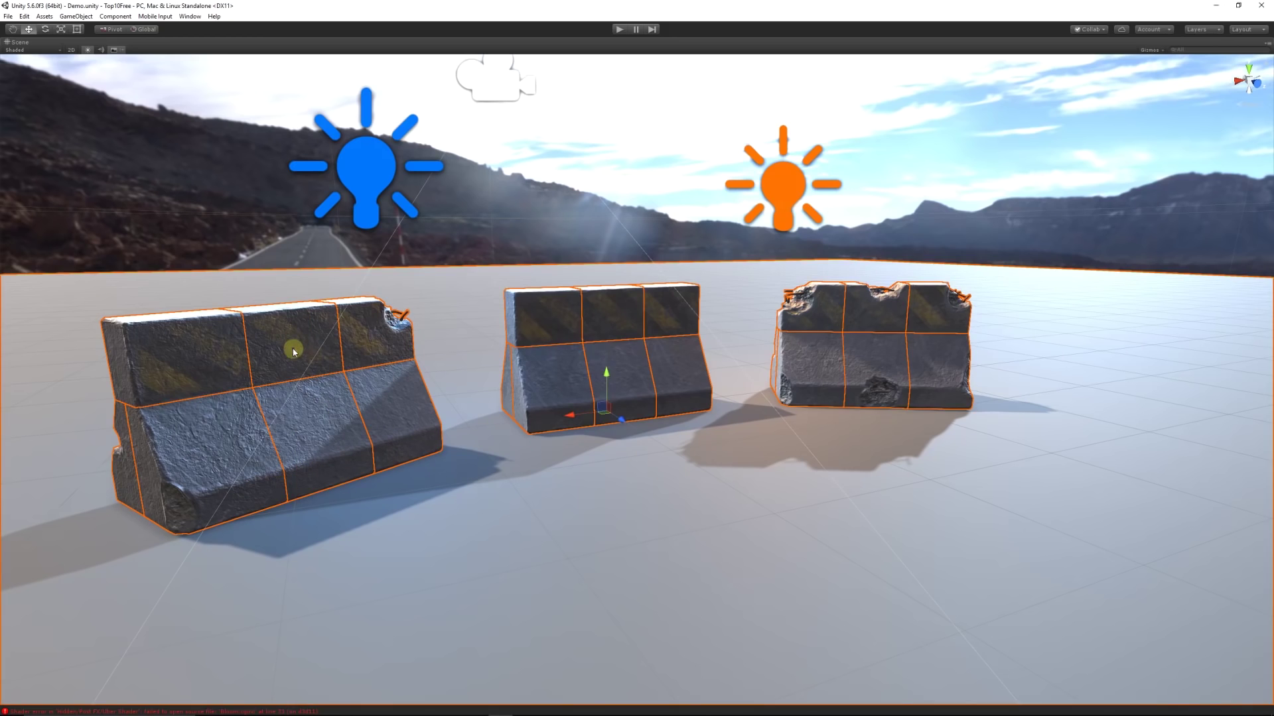
left_click(295, 350)
left_click(265, 464)
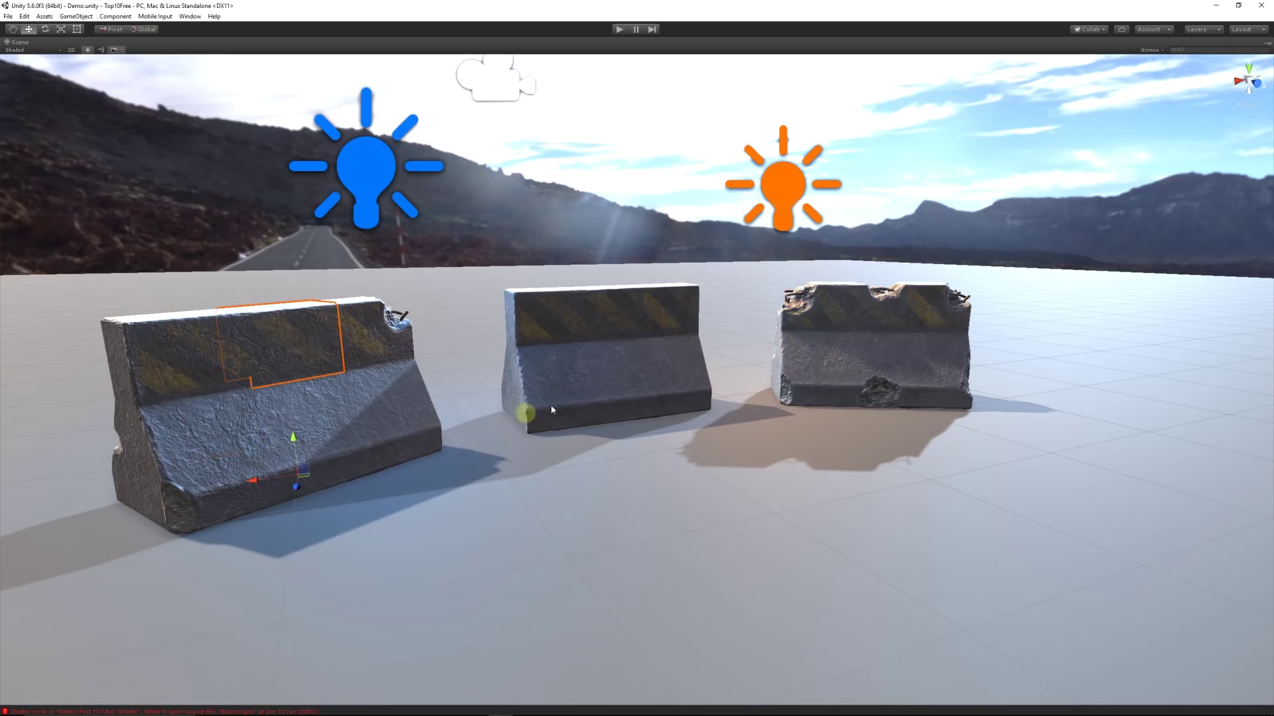
left_click(816, 311)
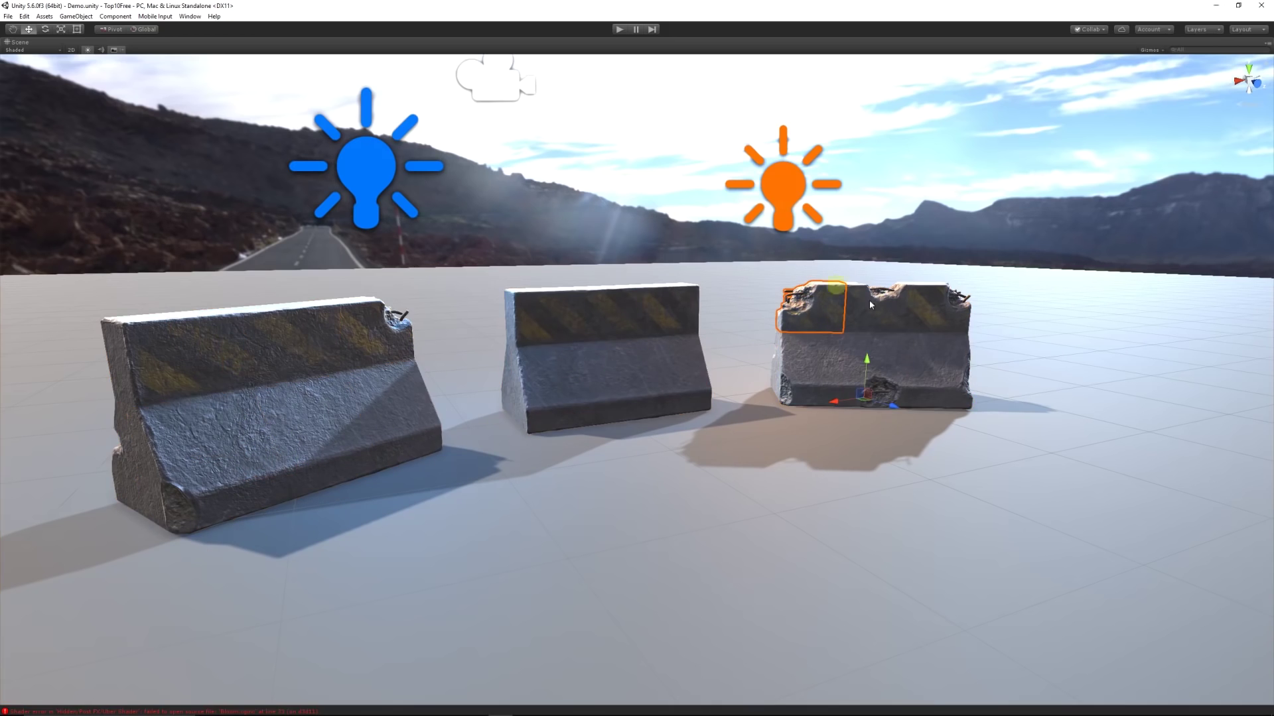
Select all barrier pieces, orbit end-on, and pick the left barrier's top-right piece
key("ctrl+a")
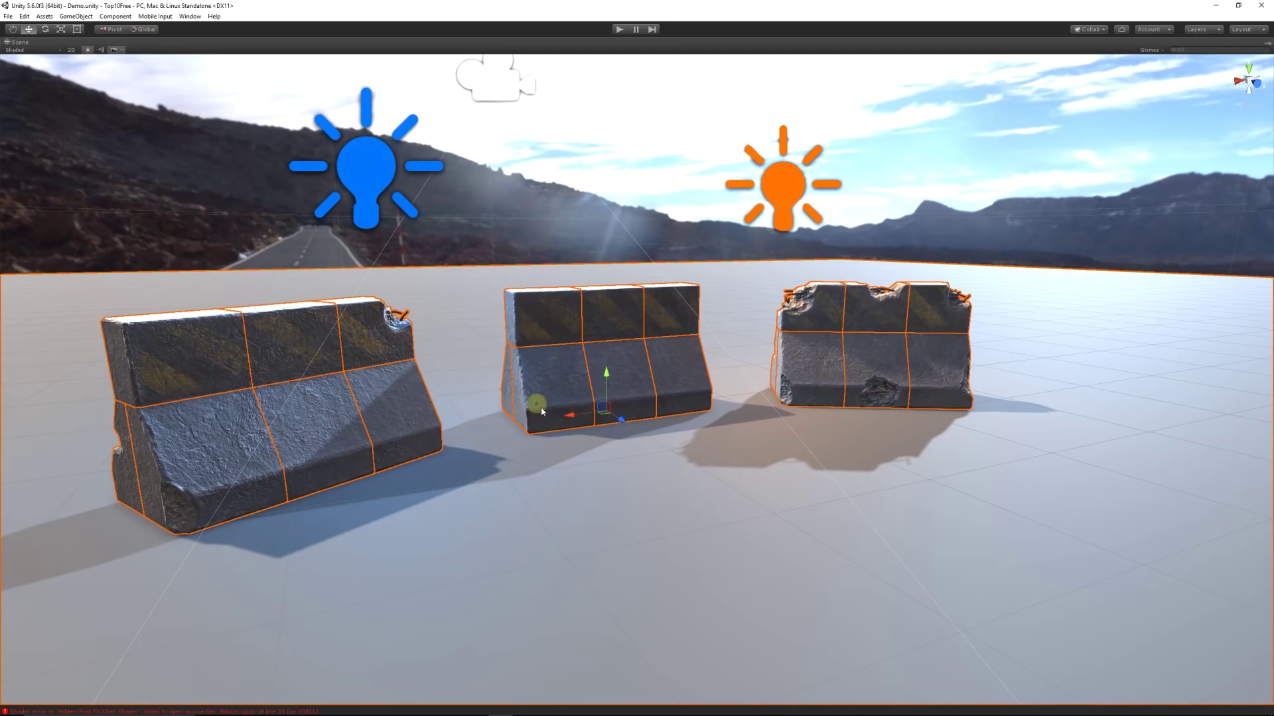
left_click(393, 426)
left_click_drag(393, 427, 254, 450)
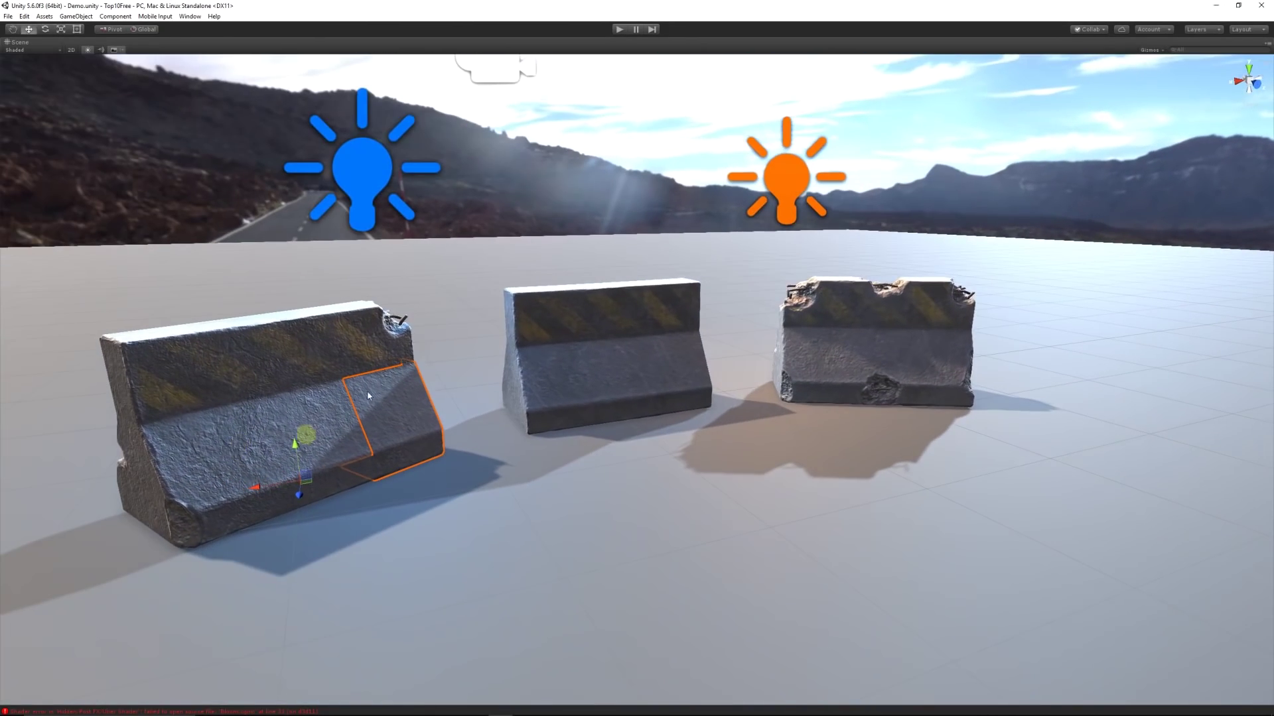
left_click(365, 352)
key("ctrl+a")
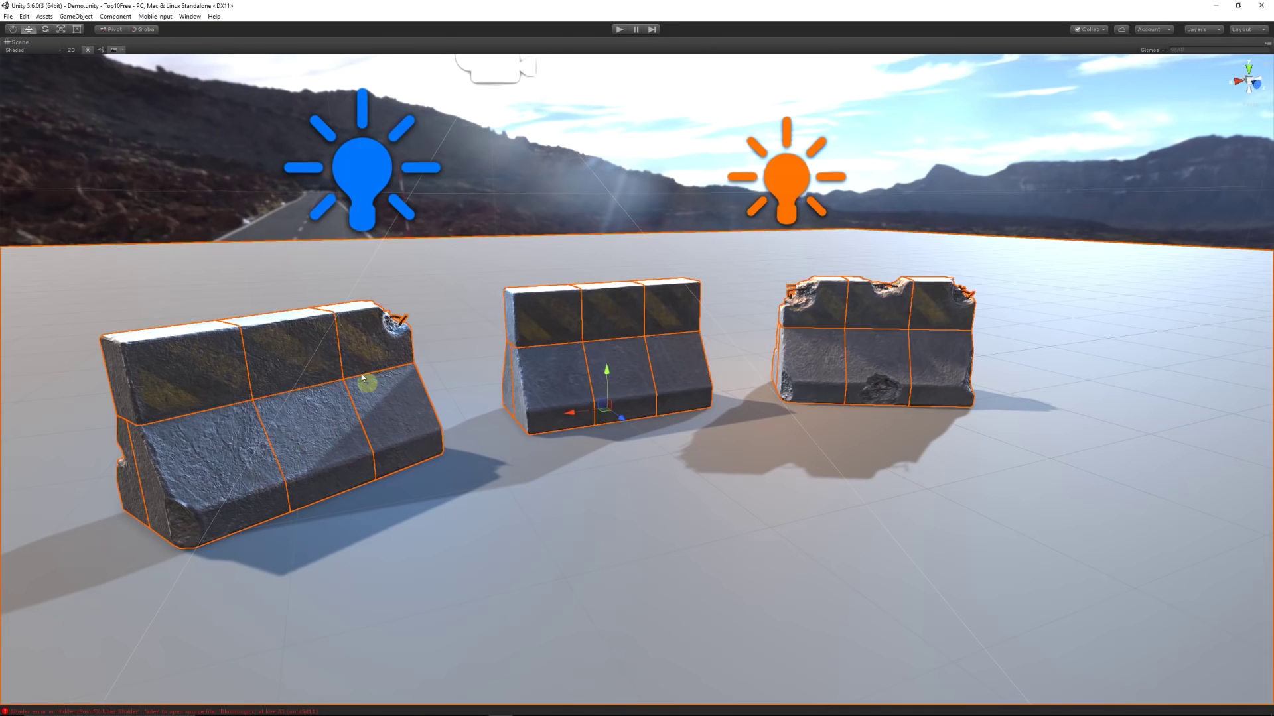
left_click(361, 344)
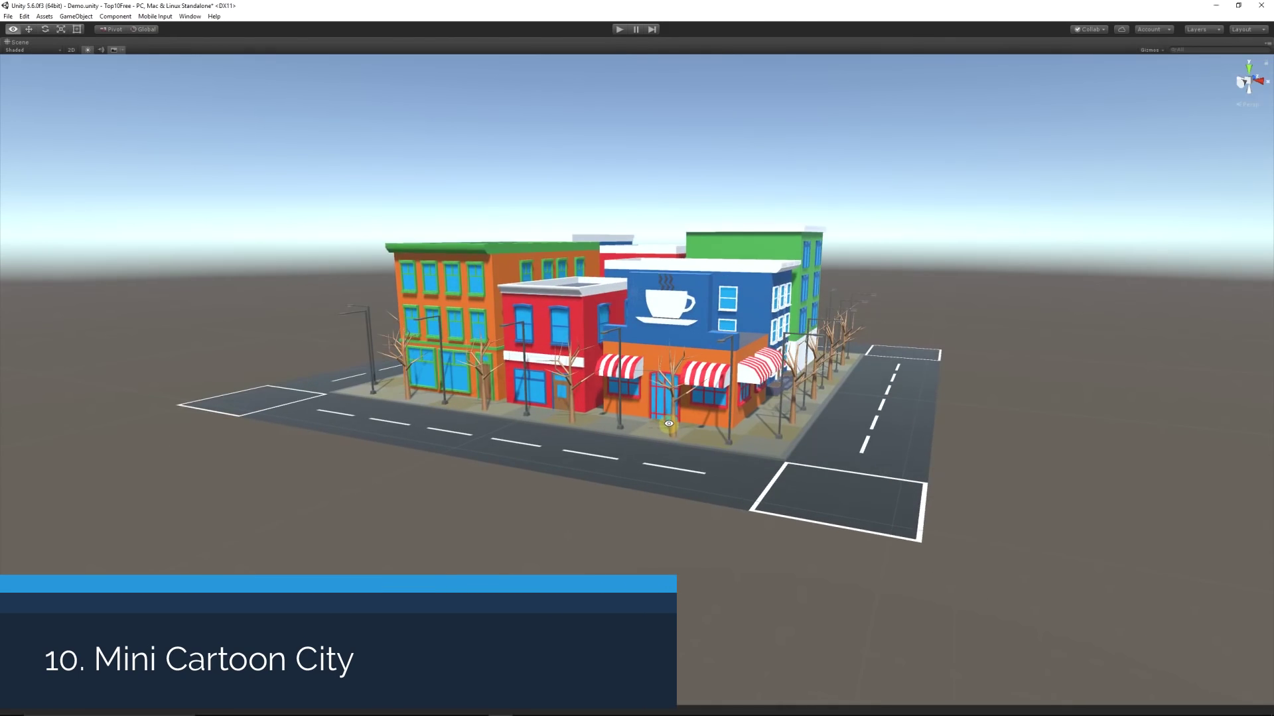
scroll(607, 314, "up", 3)
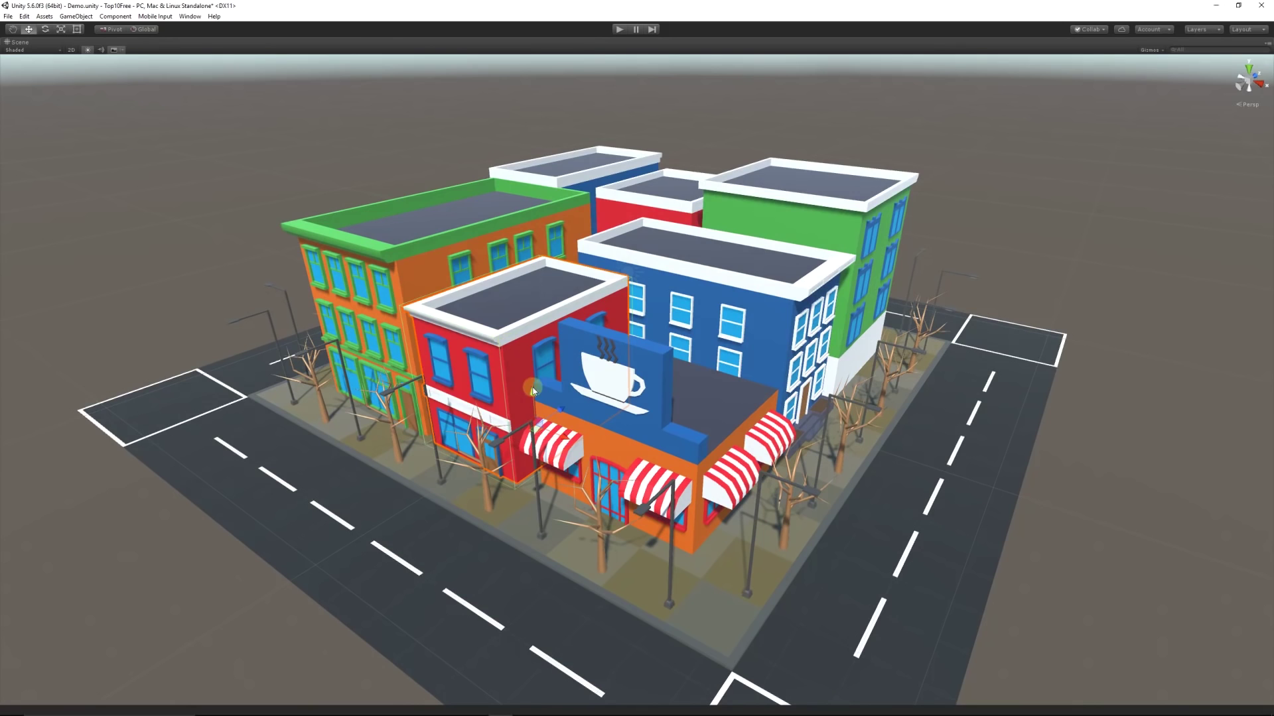
Nudge the red building, orbit the city block, select the front tree, and switch to the browser
left_click(533, 393)
left_click_drag(532, 391, 532, 388)
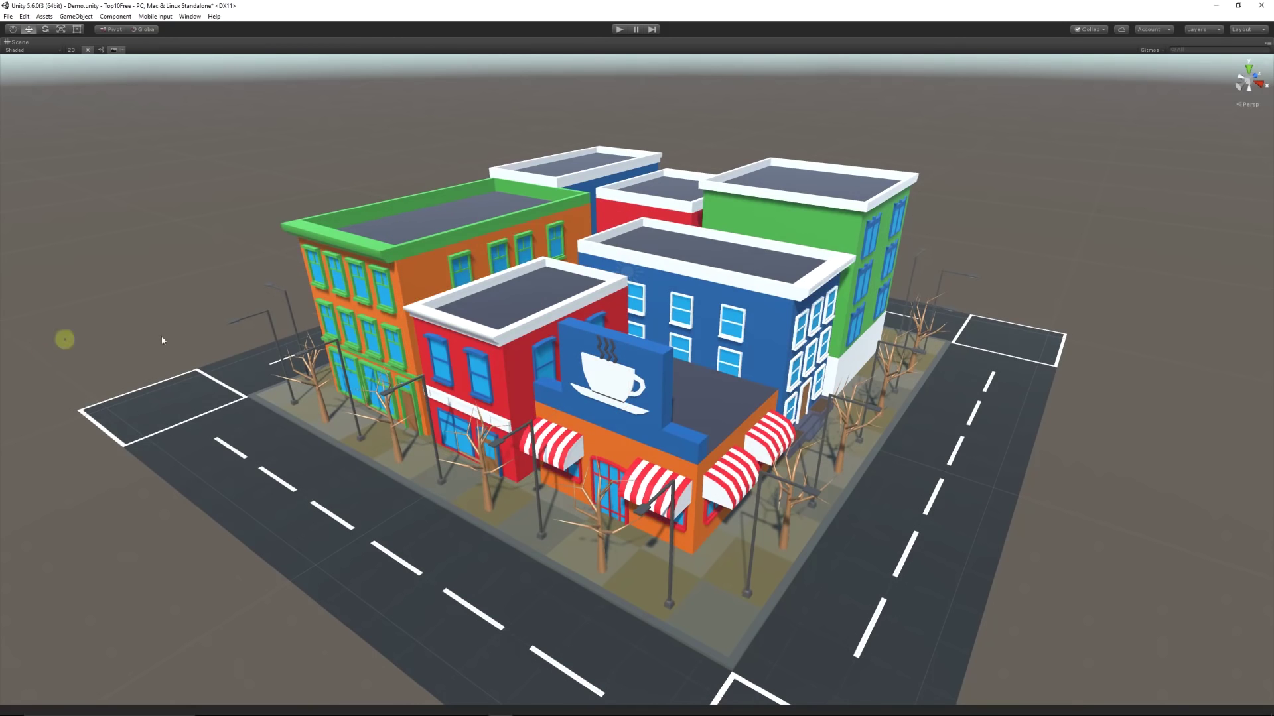
left_click_drag(829, 430, 524, 404)
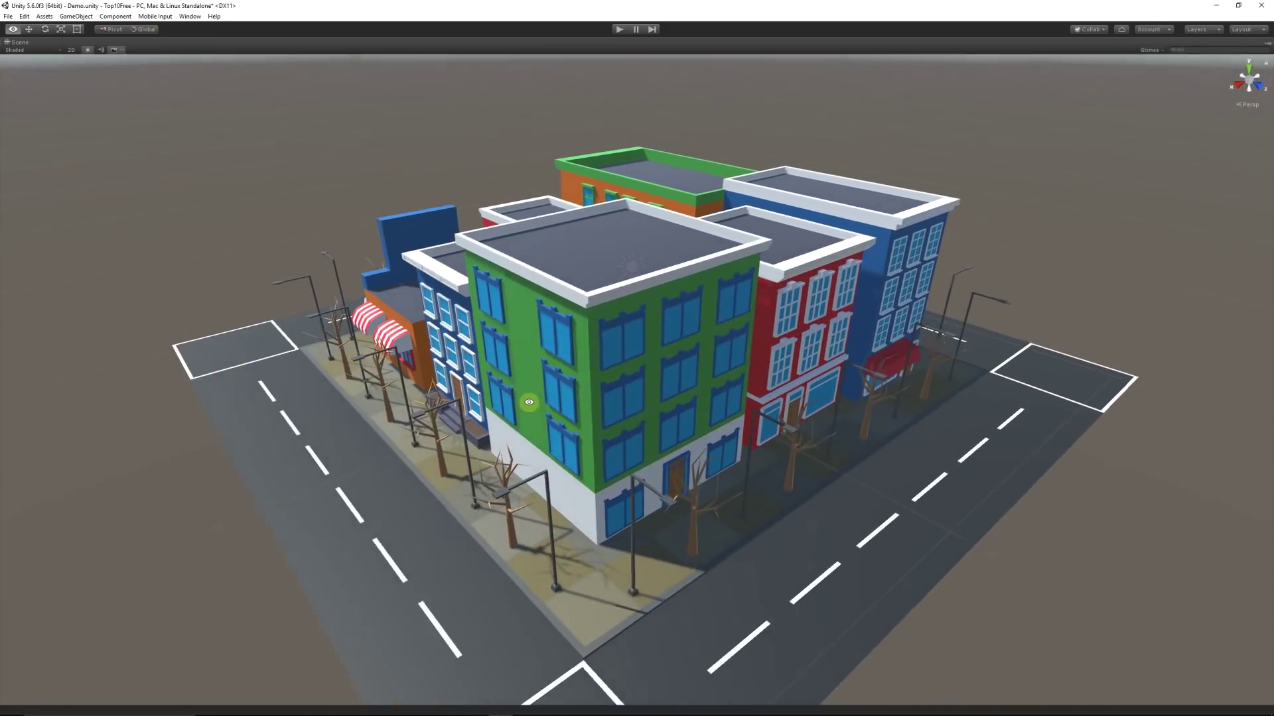
mouse_move(748, 408)
left_mouse_down()
mouse_move(431, 414)
mouse_move(557, 419)
mouse_move(506, 425)
mouse_move(409, 404)
left_mouse_up()
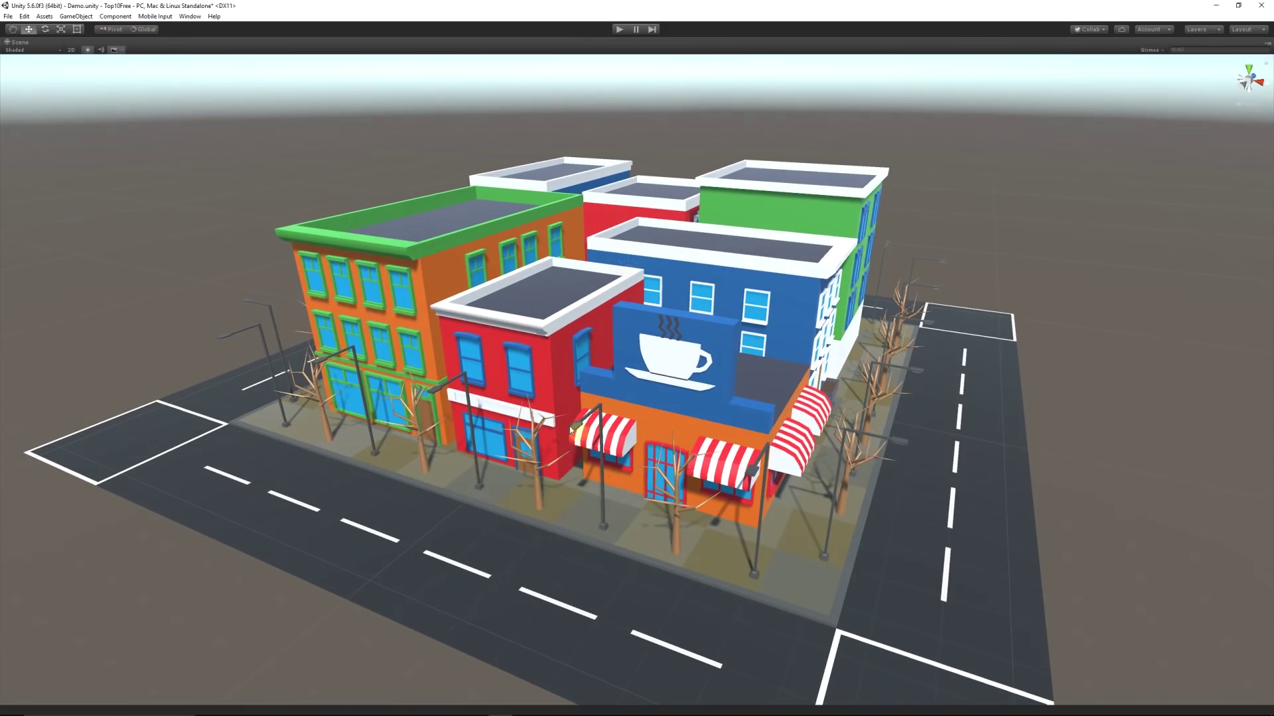
left_click(539, 511)
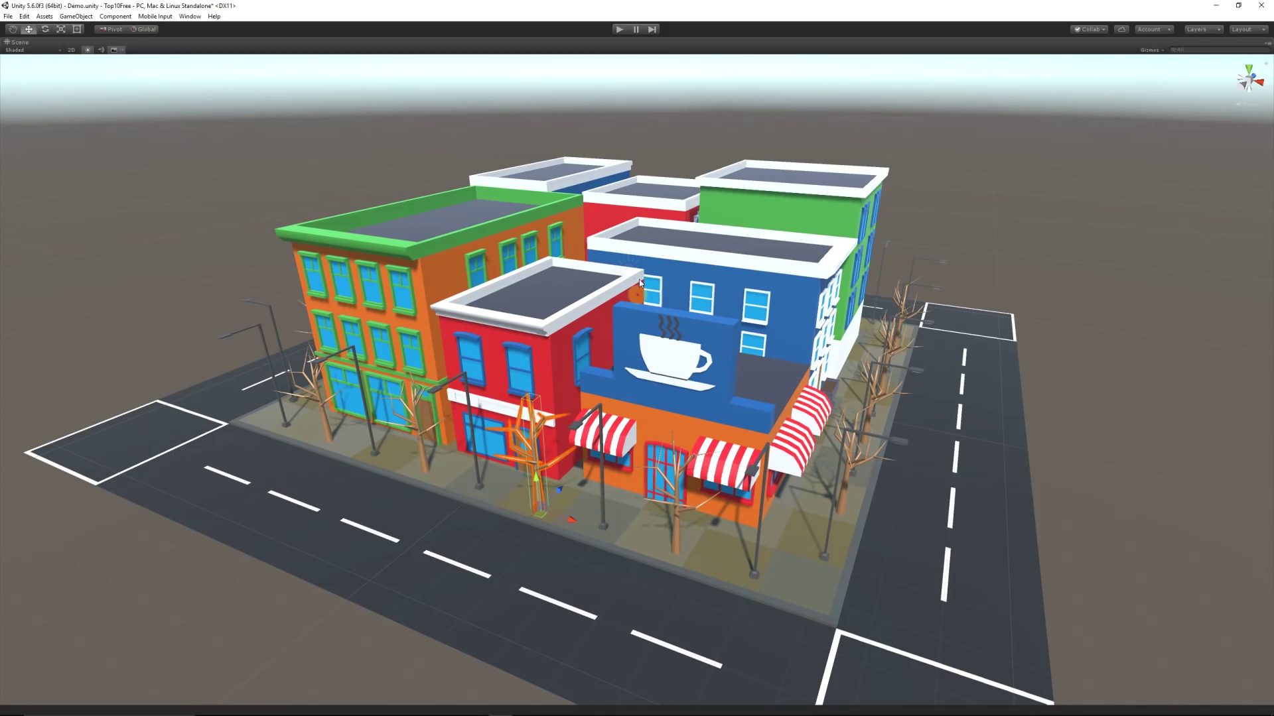
left_click(237, 708)
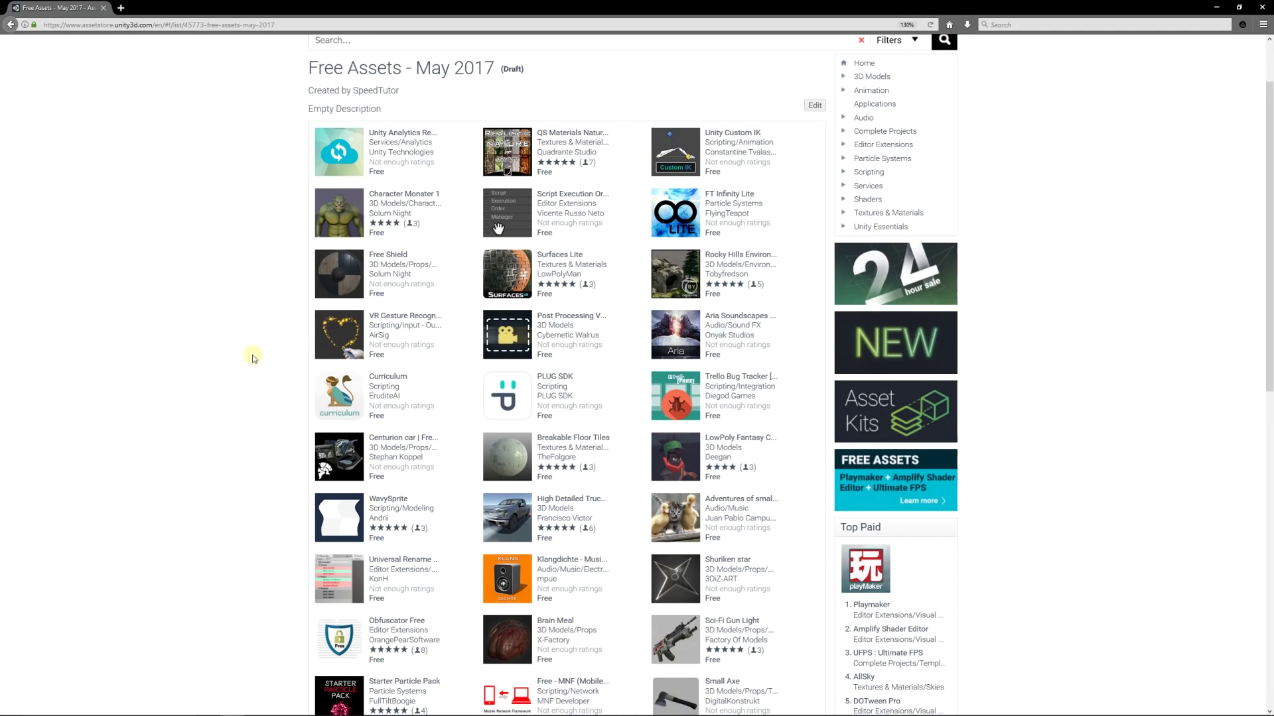
scroll(250, 227, "down", 3)
scroll(219, 299, "down", 3)
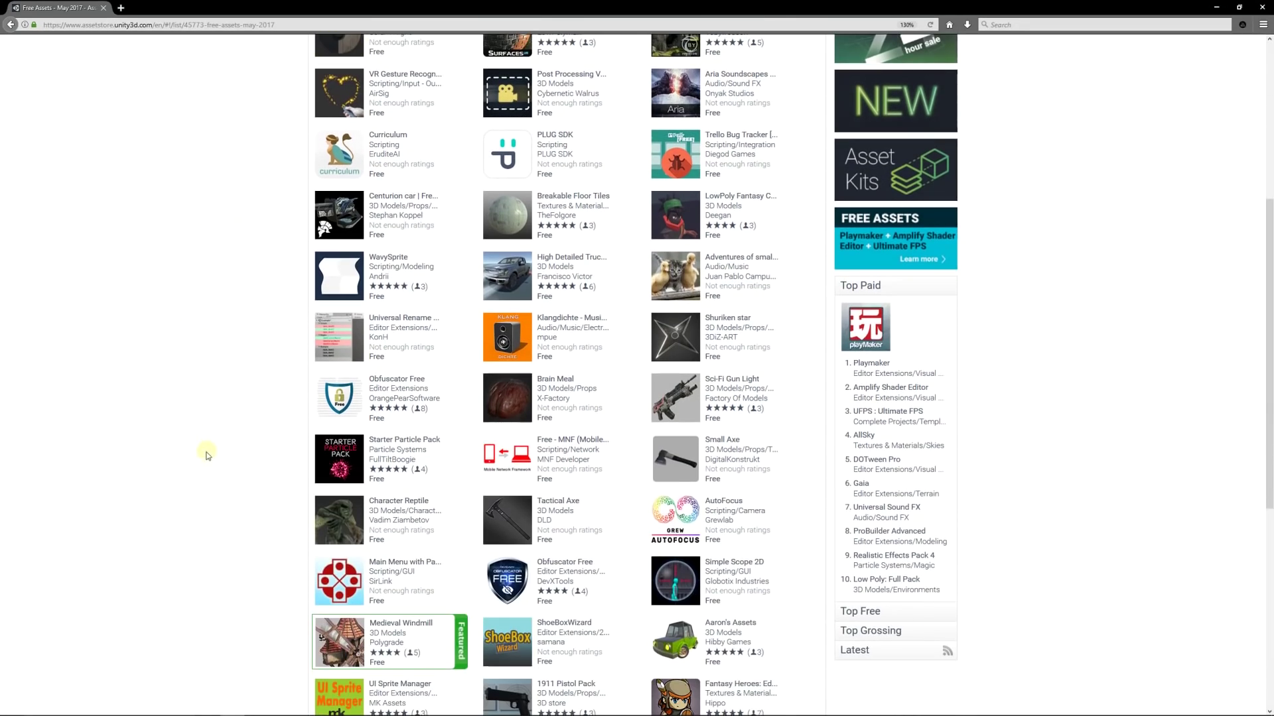